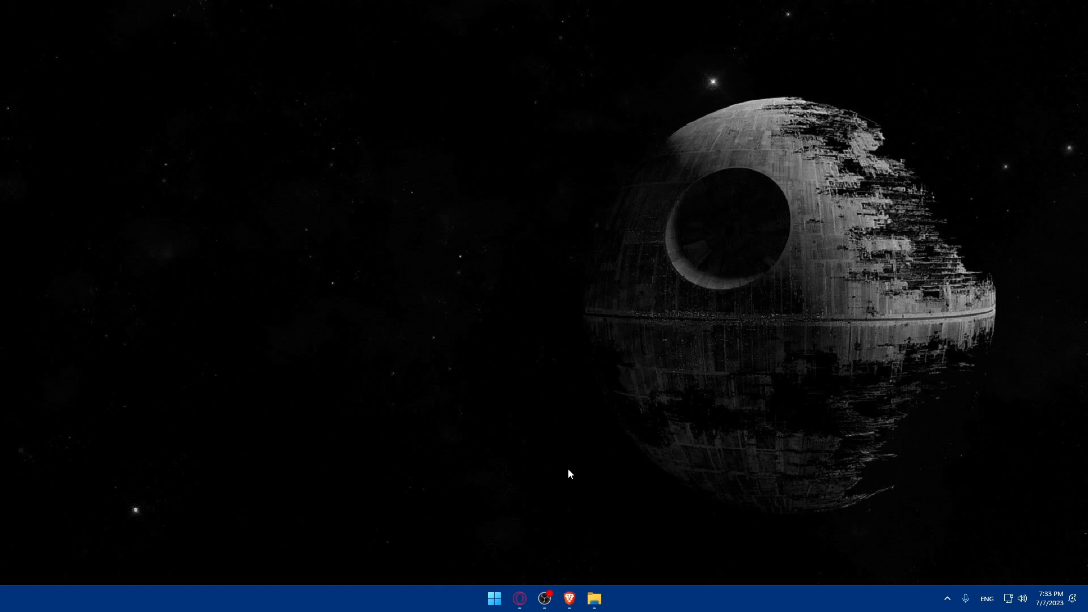
Switch to the Brave browser and add an Inner Section widget to the empty Elementor page
left_click(570, 598)
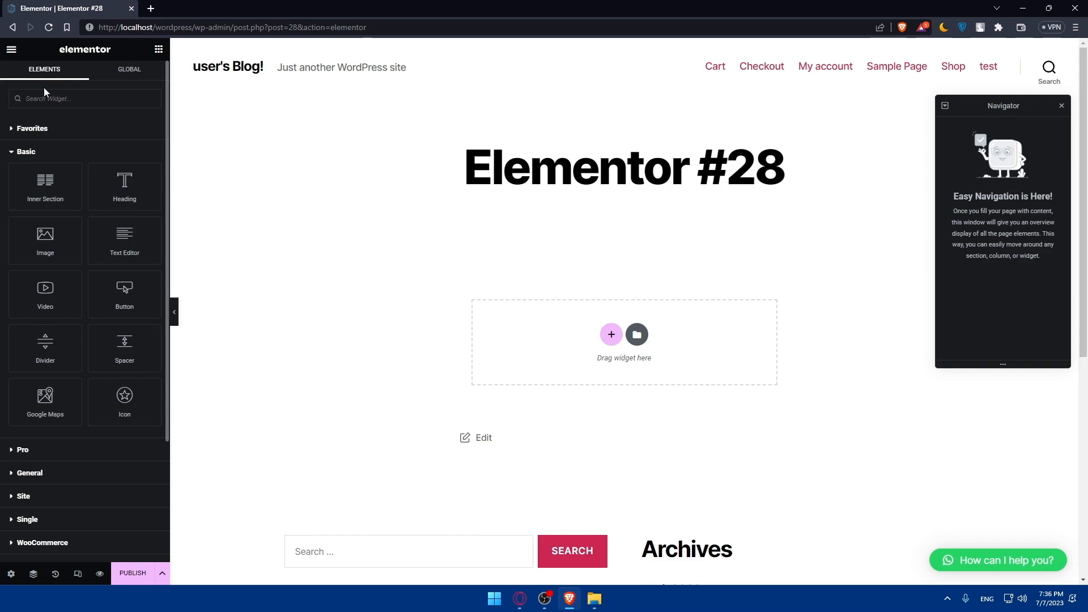
left_click_drag(51, 184, 616, 352)
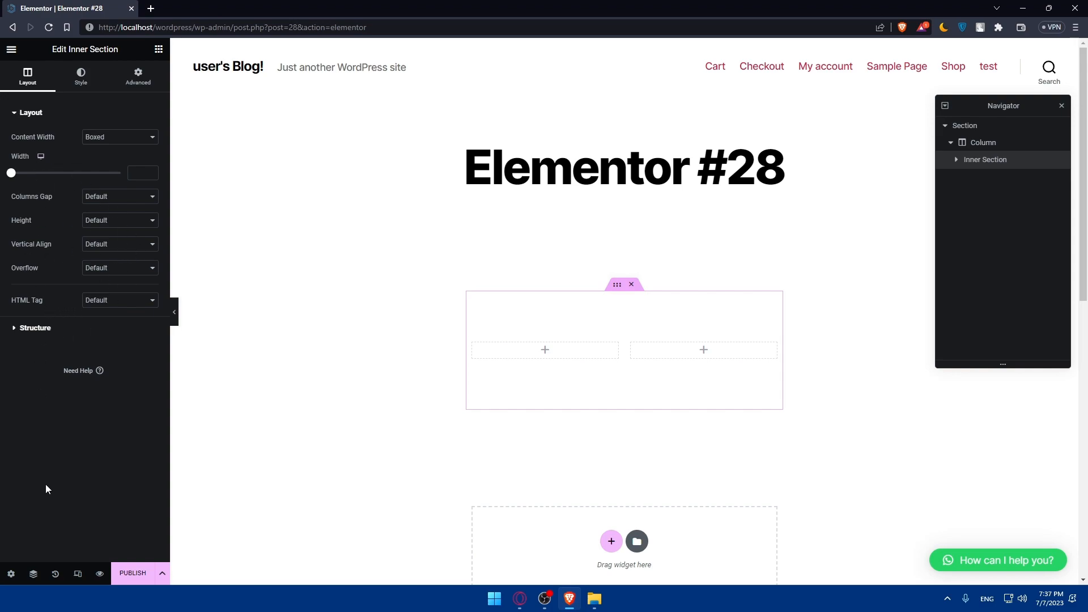
Preview the page's changes from top to bottom, then close the preview
left_click(100, 574)
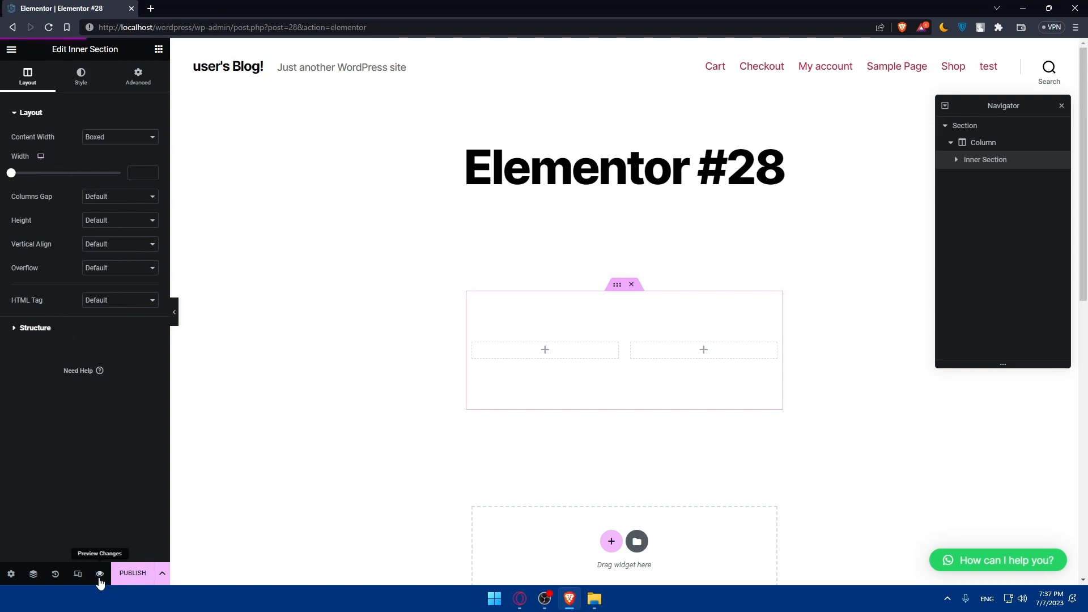
scroll(440, 392, "down", 6)
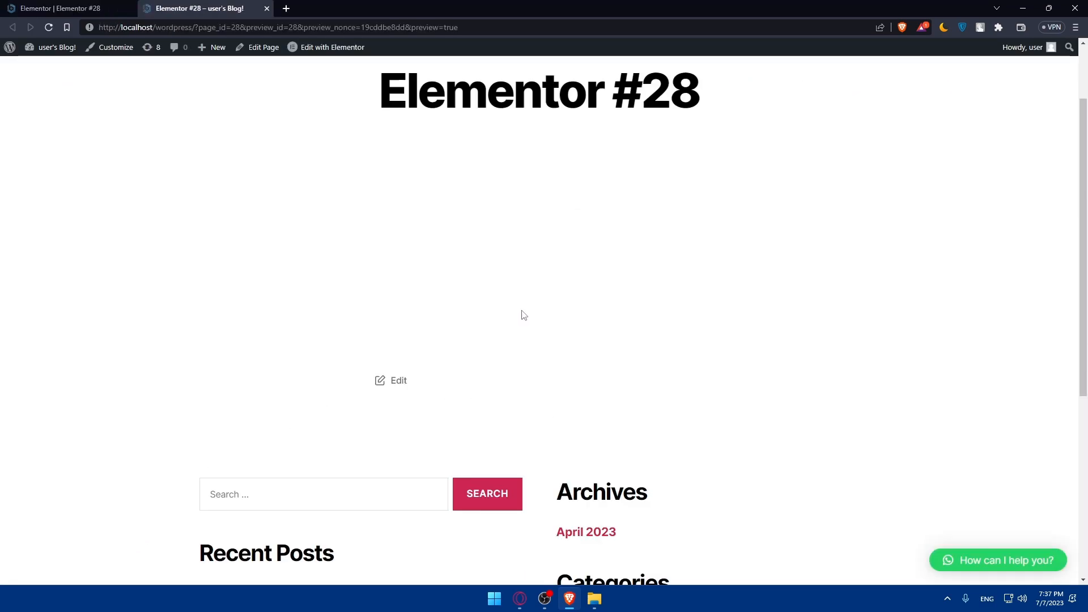
scroll(521, 286, "up", 6)
scroll(520, 289, "down", 7)
scroll(529, 306, "up", 7)
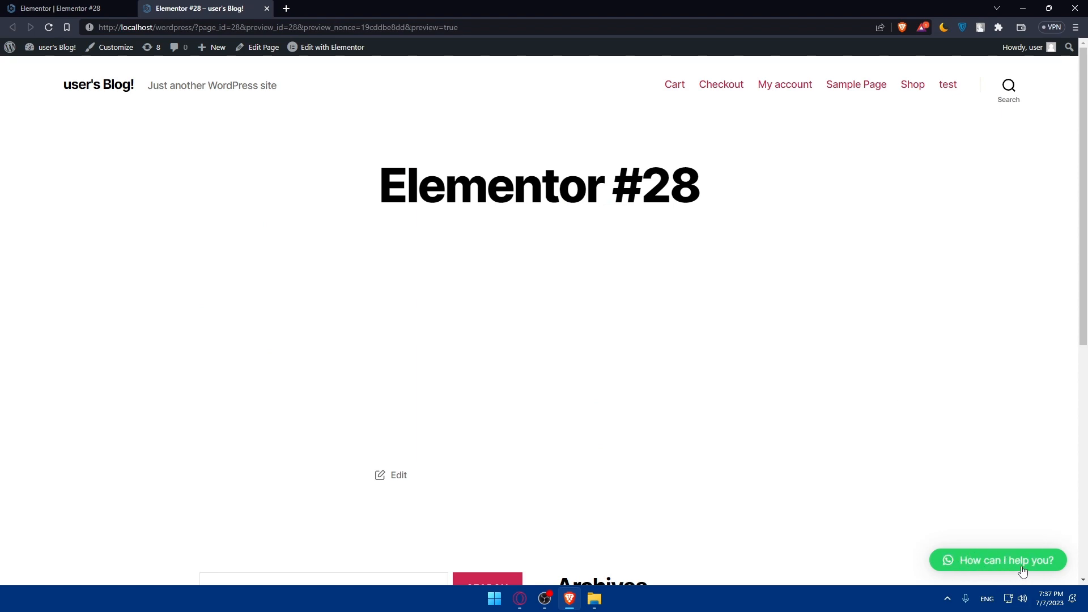
left_click(267, 8)
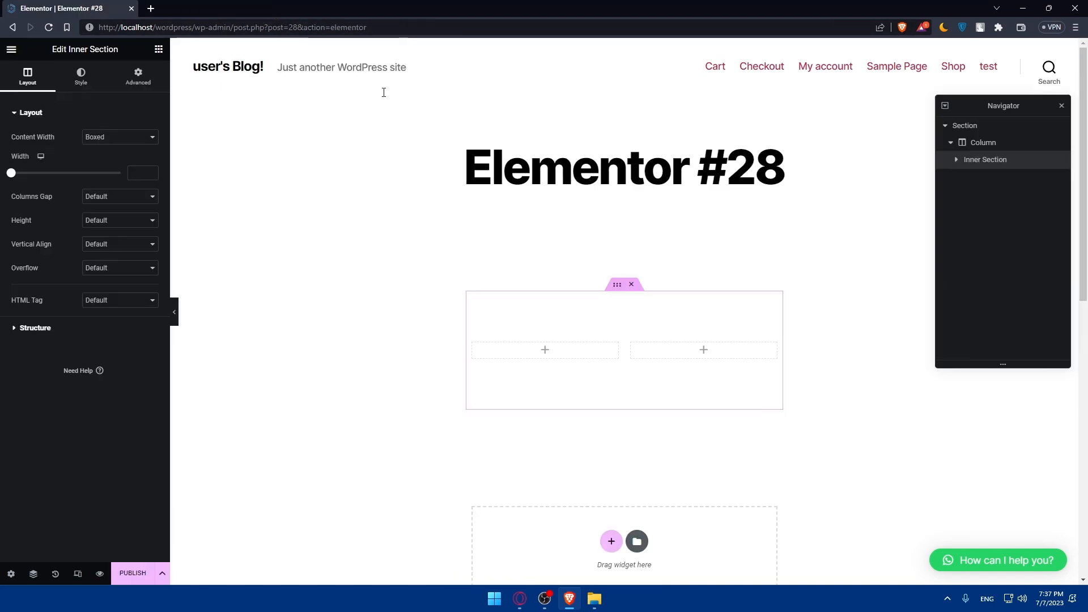
Delete the section that holds the inner section from the page
left_click(980, 126)
key("Delete")
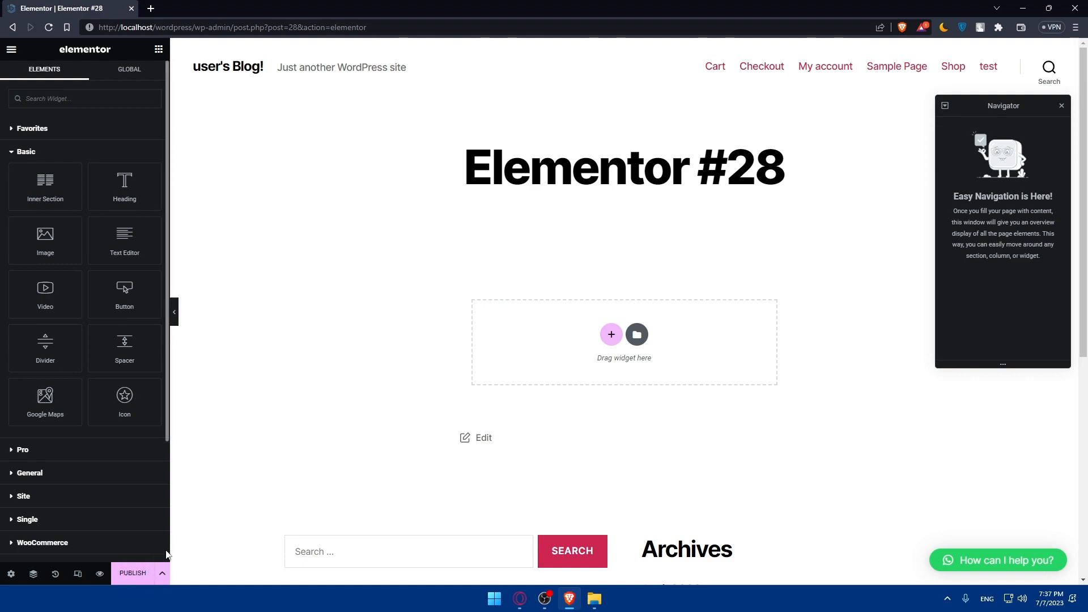
Open the upgrade page for the Pro Posts widget, examine the Elementor Pro plans and prices, and return to the basic widgets
left_click(34, 449)
scroll(63, 387, "down", 3)
left_click(37, 305)
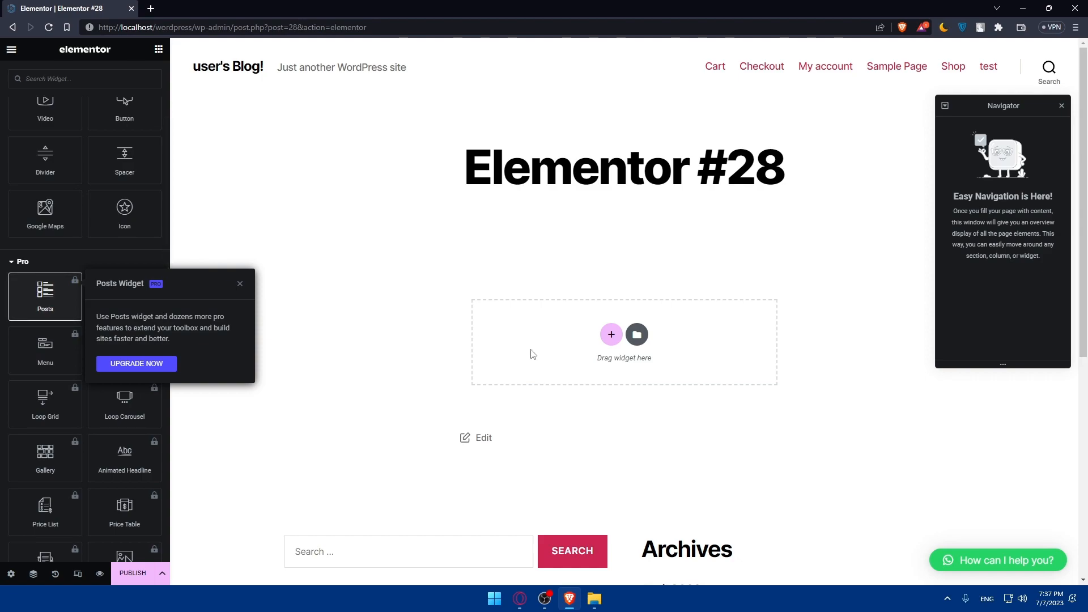
left_click(138, 367)
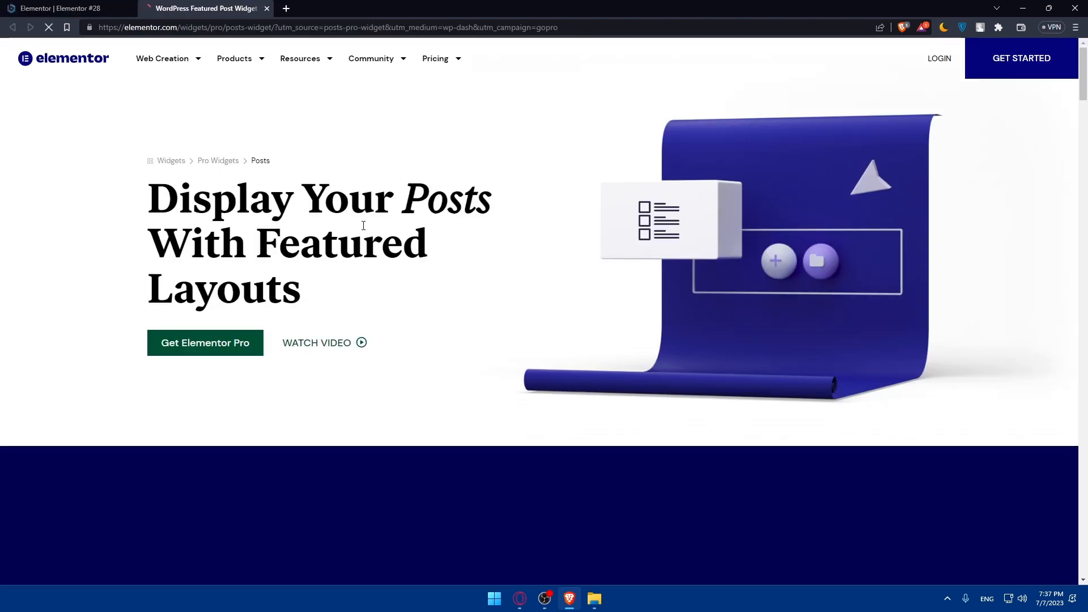
scroll(206, 341, "down", 15)
scroll(206, 341, "down", 8)
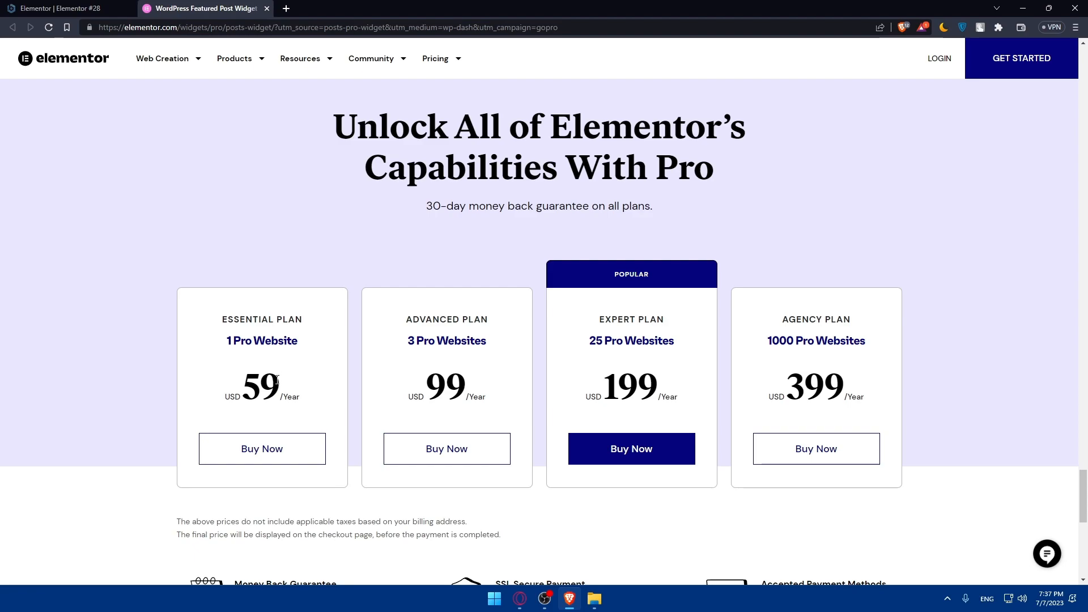
scroll(277, 393, "down", 3)
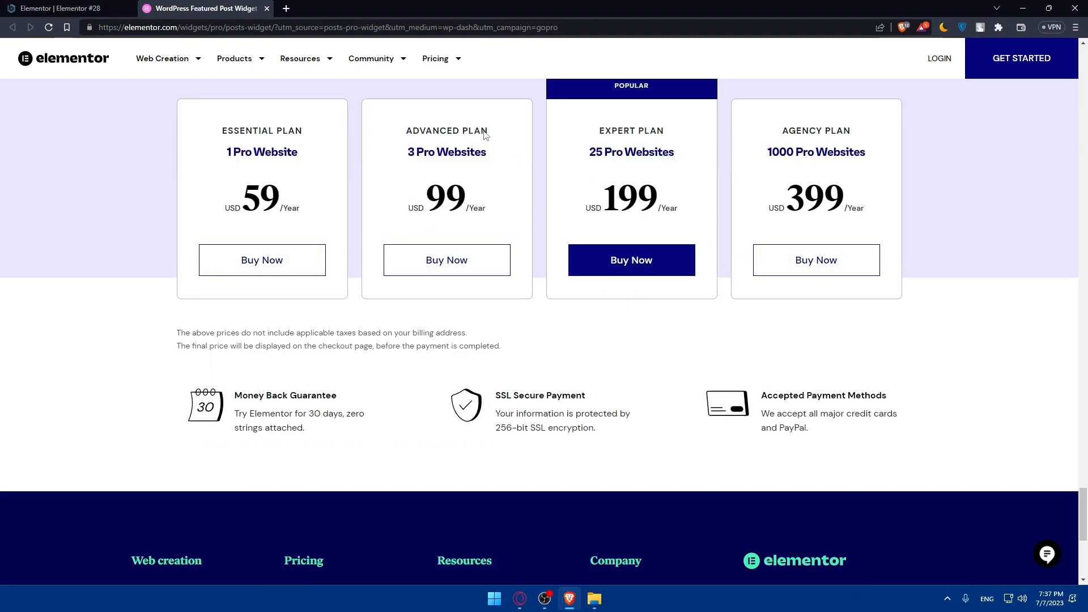
left_click(267, 8)
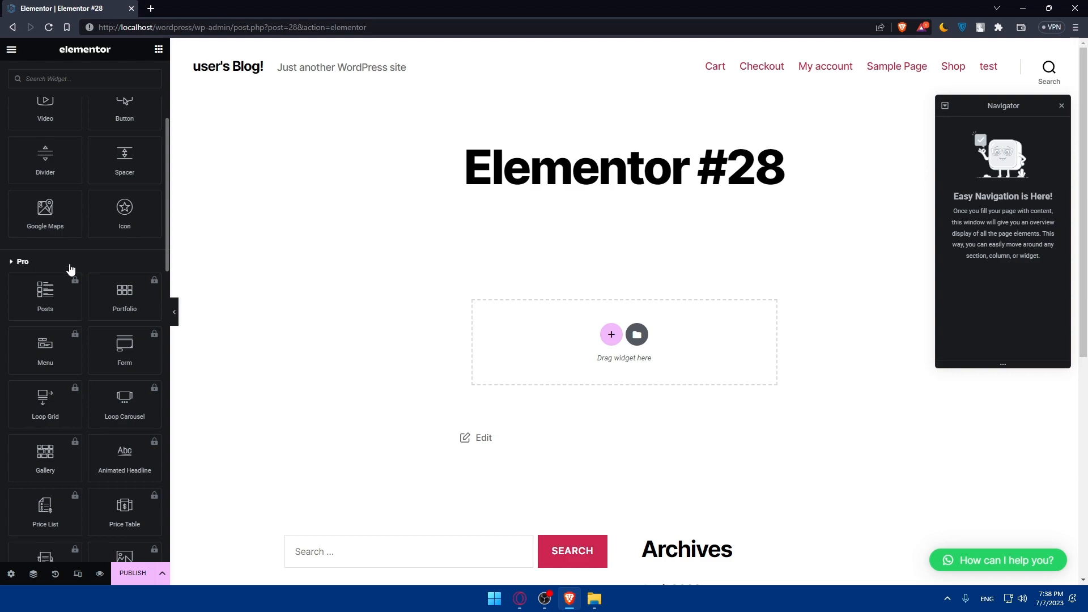
left_click(34, 262)
scroll(100, 311, "up", 3)
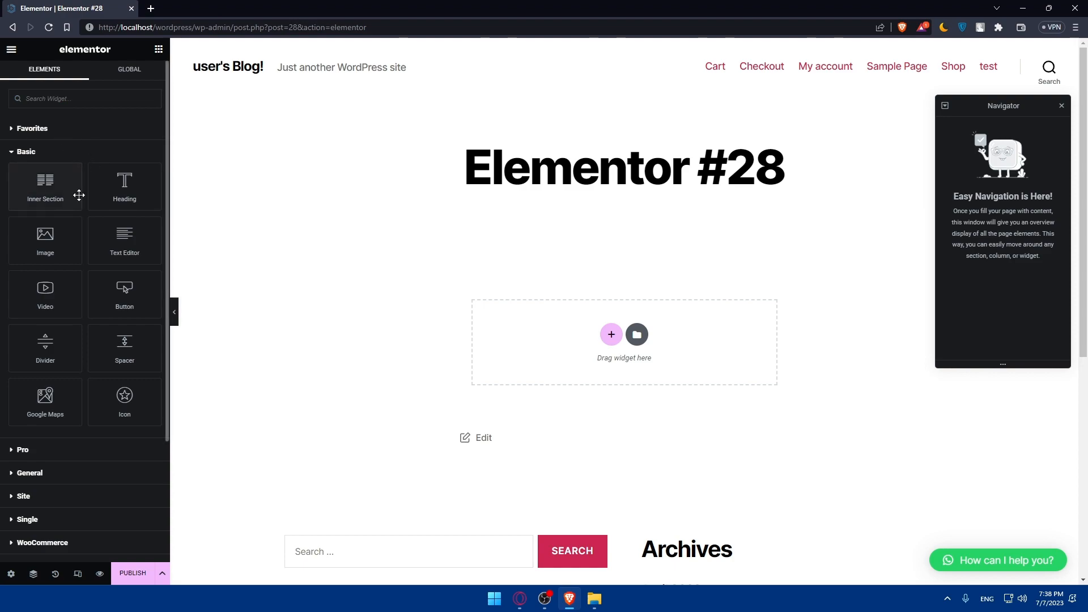
Add an Inner Section widget to the page and set its boxed content width to 688
left_click_drag(44, 188, 596, 339)
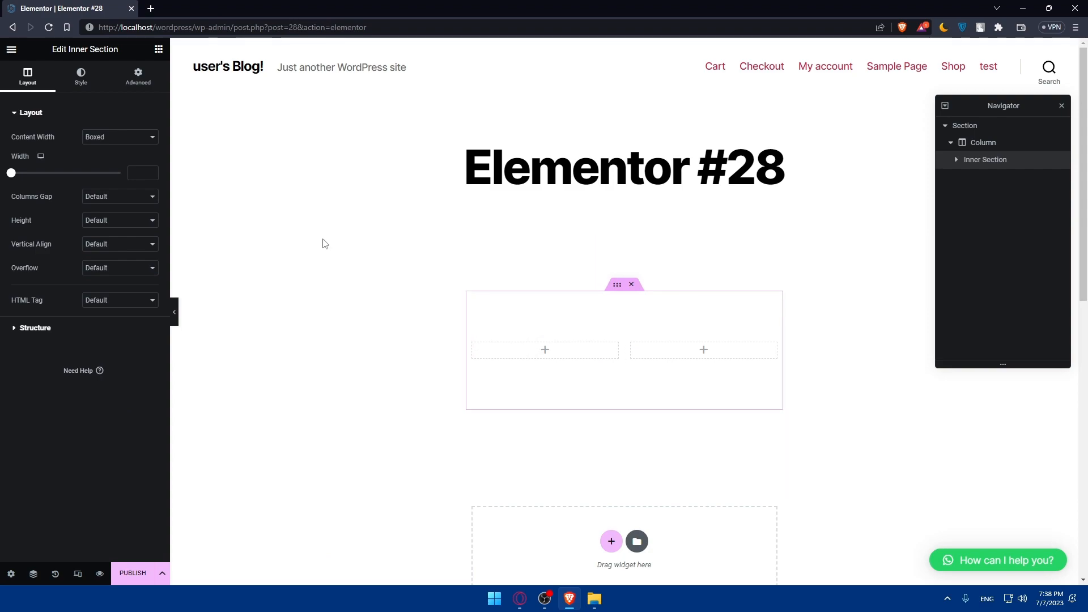
left_click(35, 112)
left_click(35, 112)
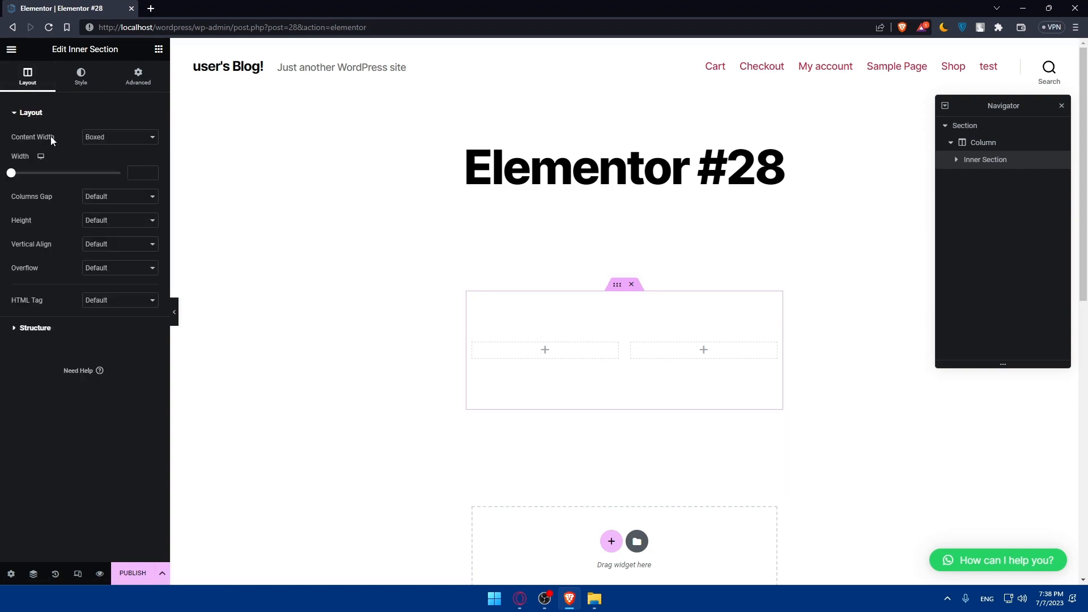
mouse_move(12, 173)
left_mouse_down()
mouse_move(117, 179)
mouse_move(29, 175)
left_mouse_up()
Try the 33, 66 and 66, 33 column structures on the inner section, then return it to 50, 50
left_click(35, 329)
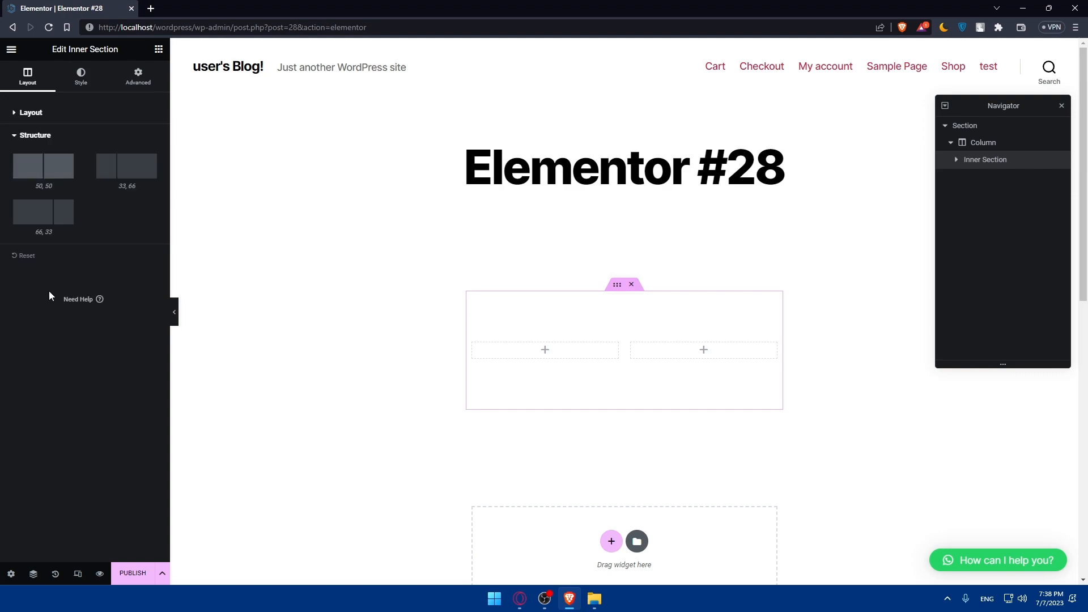
left_click(137, 176)
left_click(66, 211)
left_click(57, 165)
left_click(24, 116)
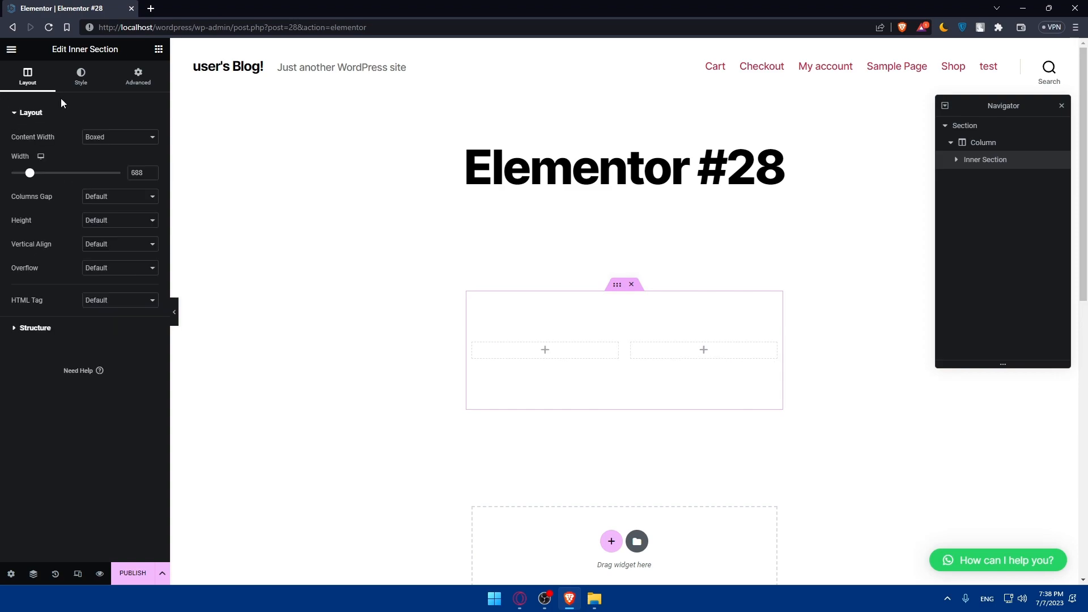
Review the inner section's style options for background, background overlay, border, shape divider and typography
left_click(94, 85)
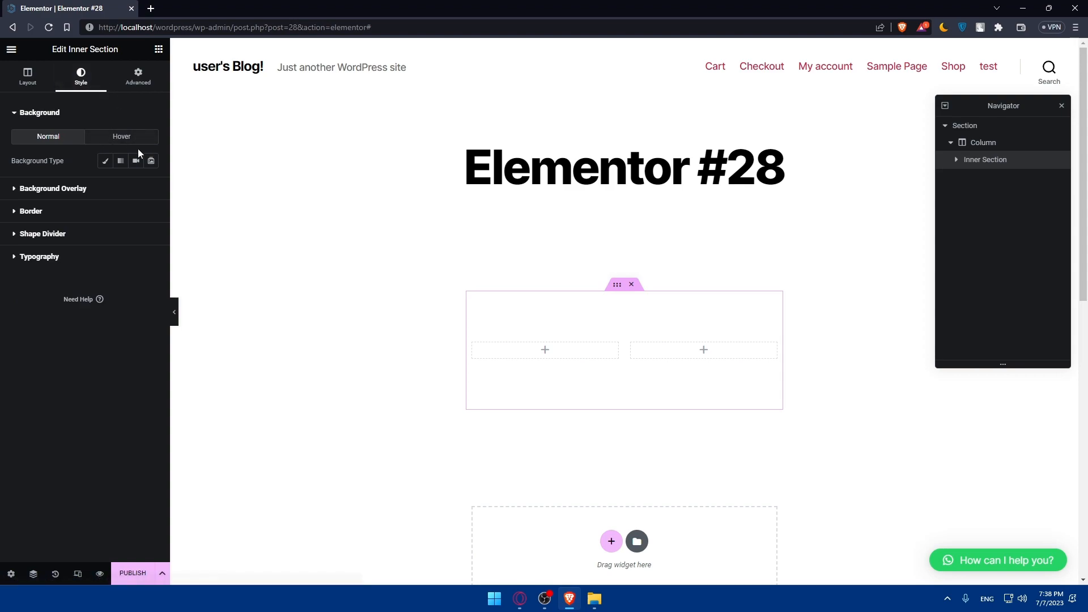
left_click(46, 116)
left_click(51, 115)
left_click(114, 147)
left_click(56, 140)
left_click(59, 189)
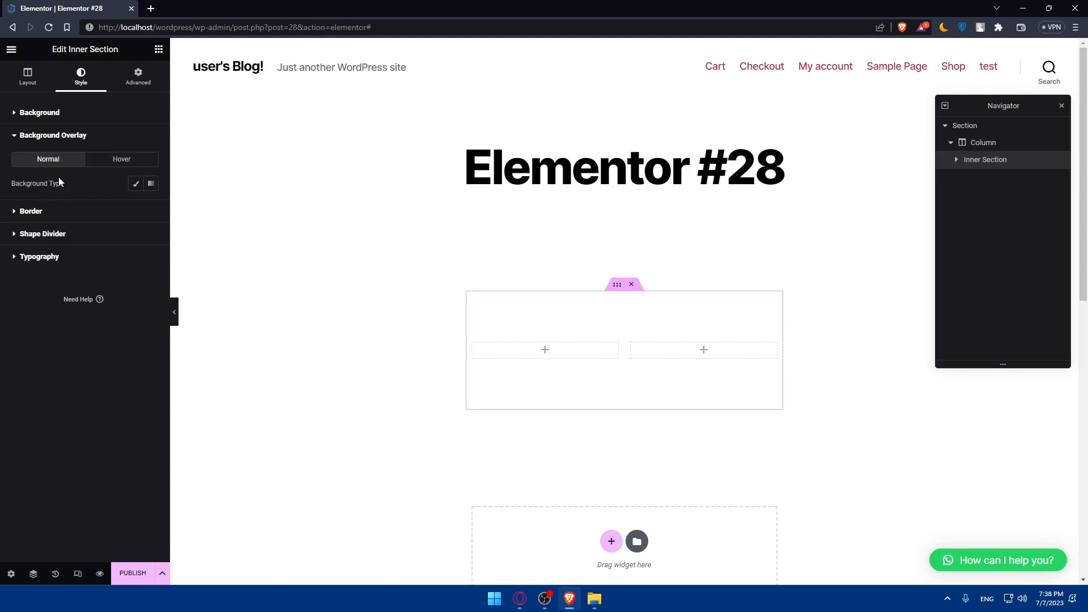
left_click(51, 212)
left_click(78, 305)
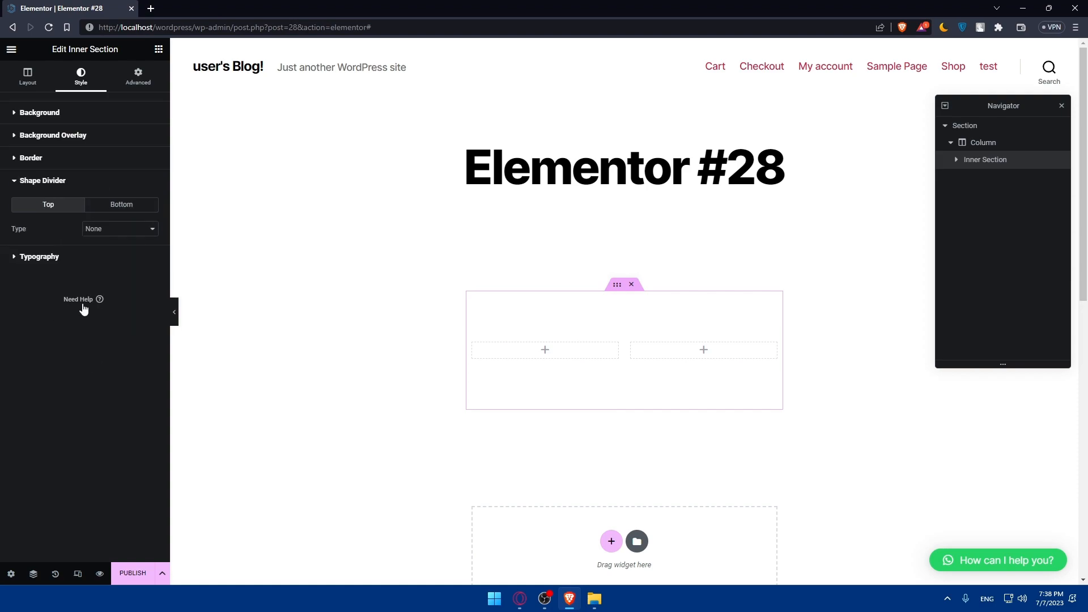
left_click(59, 258)
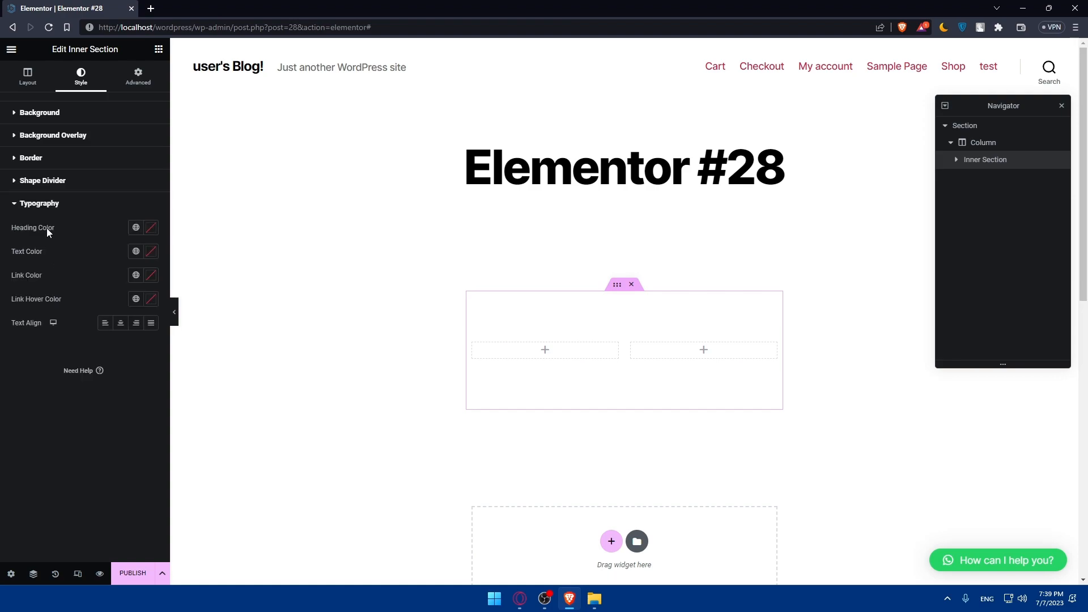
Review the inner section's advanced options, including motion effects, responsive, attributes and custom CSS
left_click(137, 80)
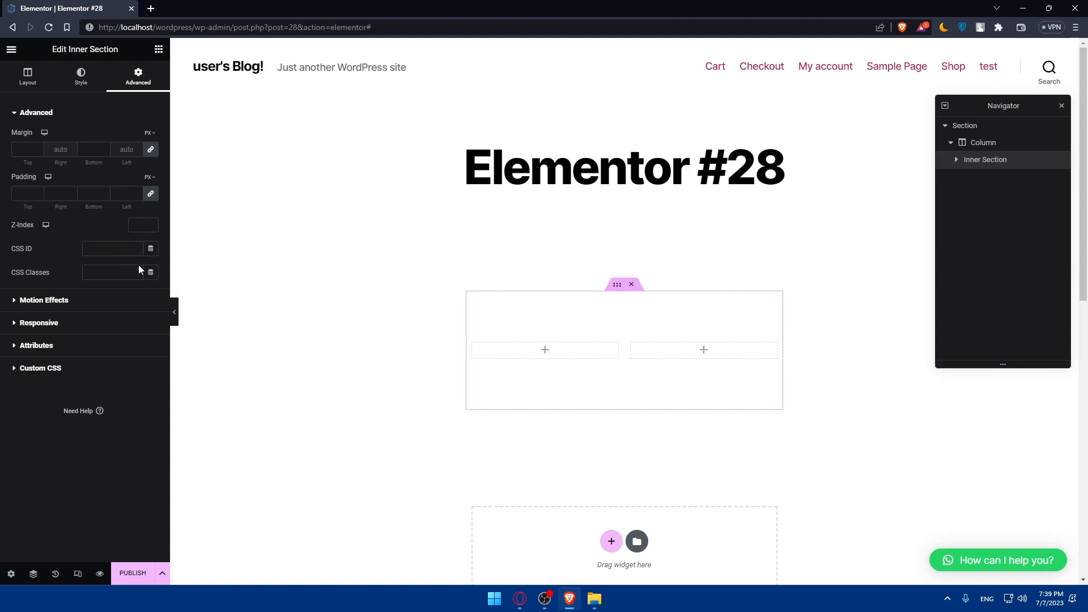
left_click(48, 303)
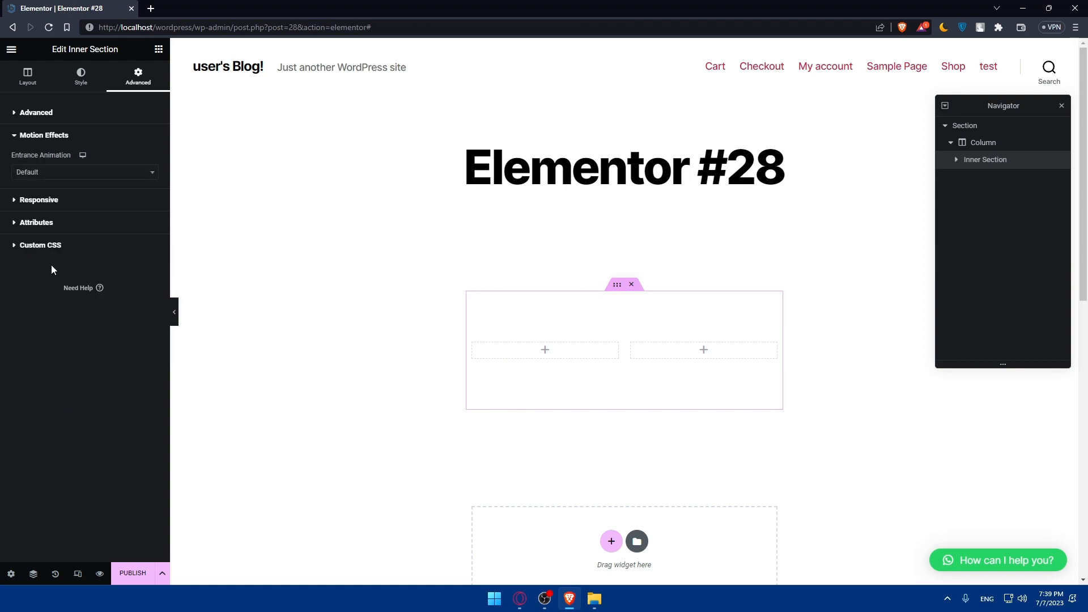
left_click(55, 202)
left_click(56, 346)
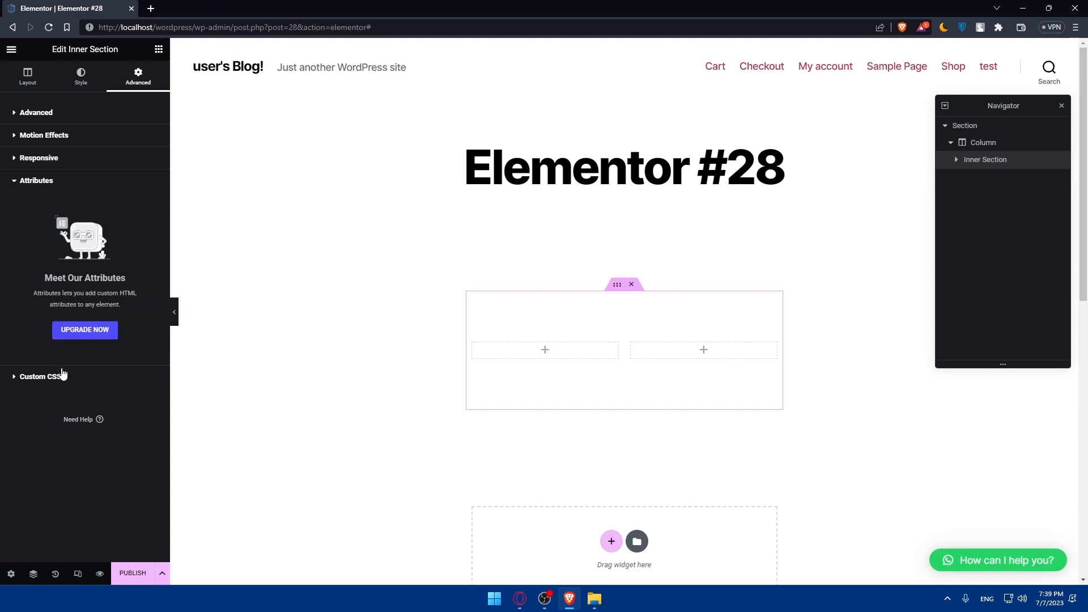
left_click(57, 374)
left_click(41, 180)
Add a Heading widget above the inner section, set its title to "test" and center-align it
left_click(159, 49)
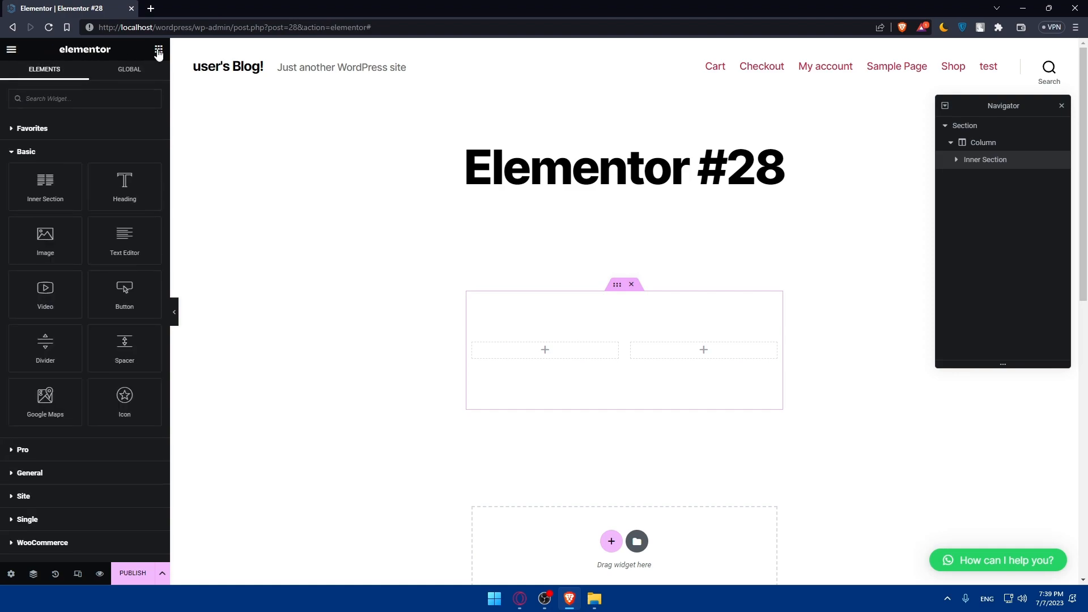
left_click_drag(127, 195, 528, 332)
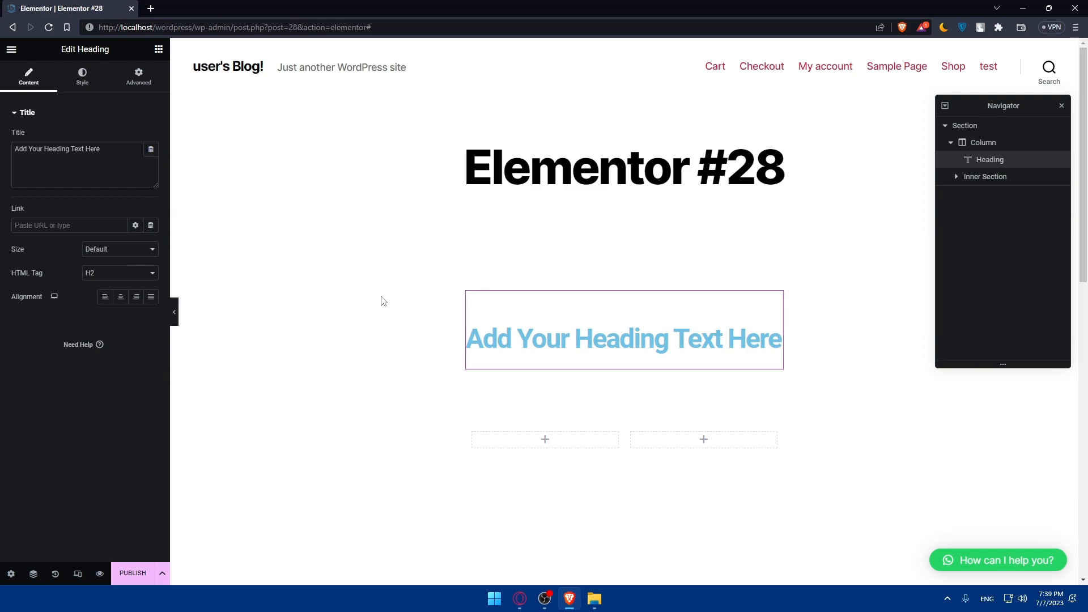
left_click(83, 150)
key("ctrl+a")
type("test")
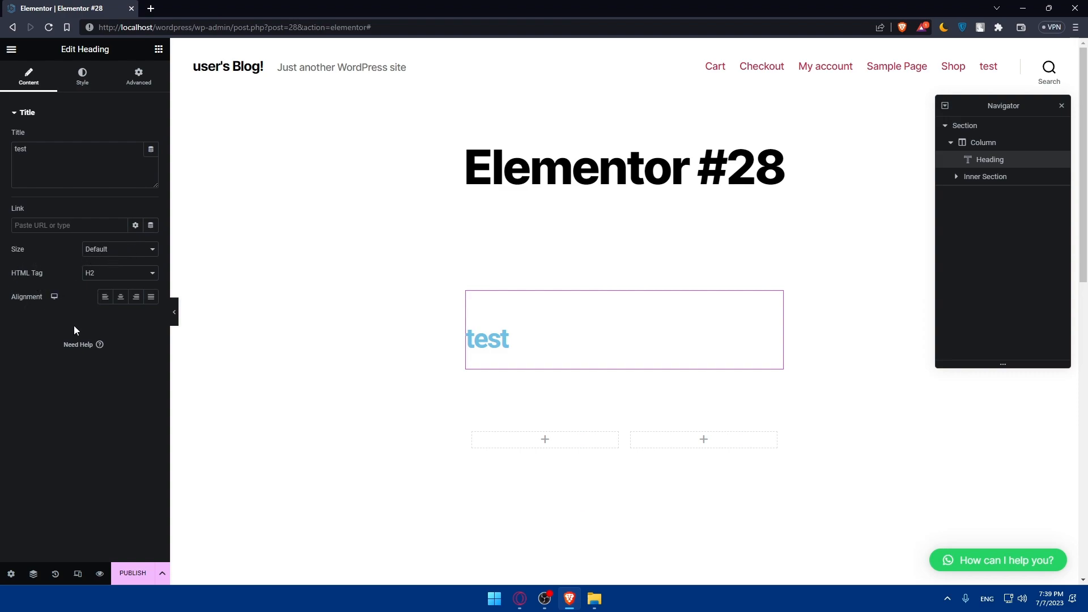
left_click(136, 297)
left_click(121, 298)
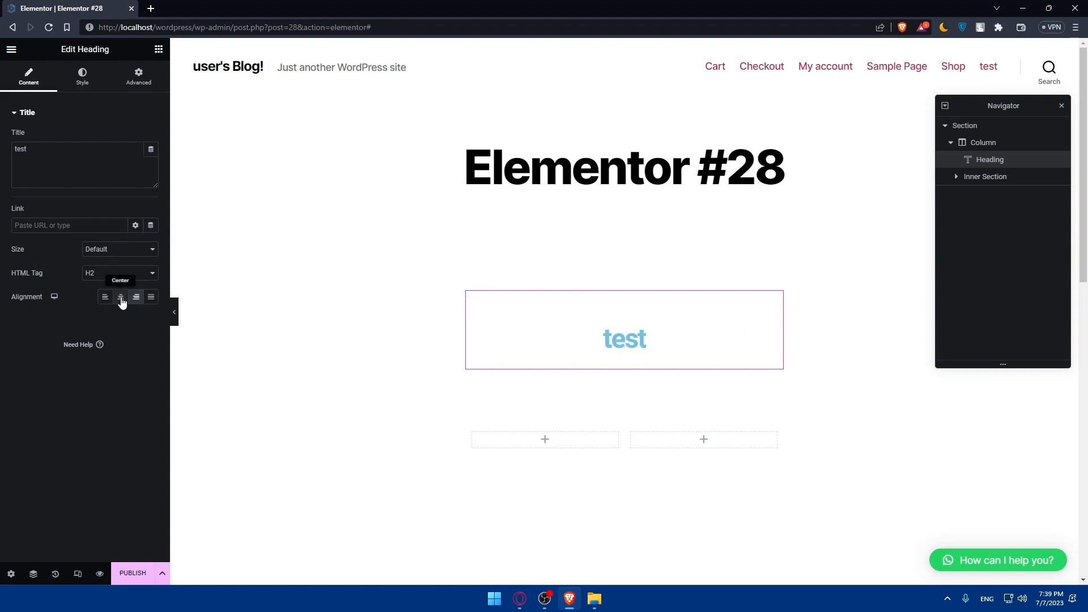
Review the heading's style and advanced options
left_click(83, 88)
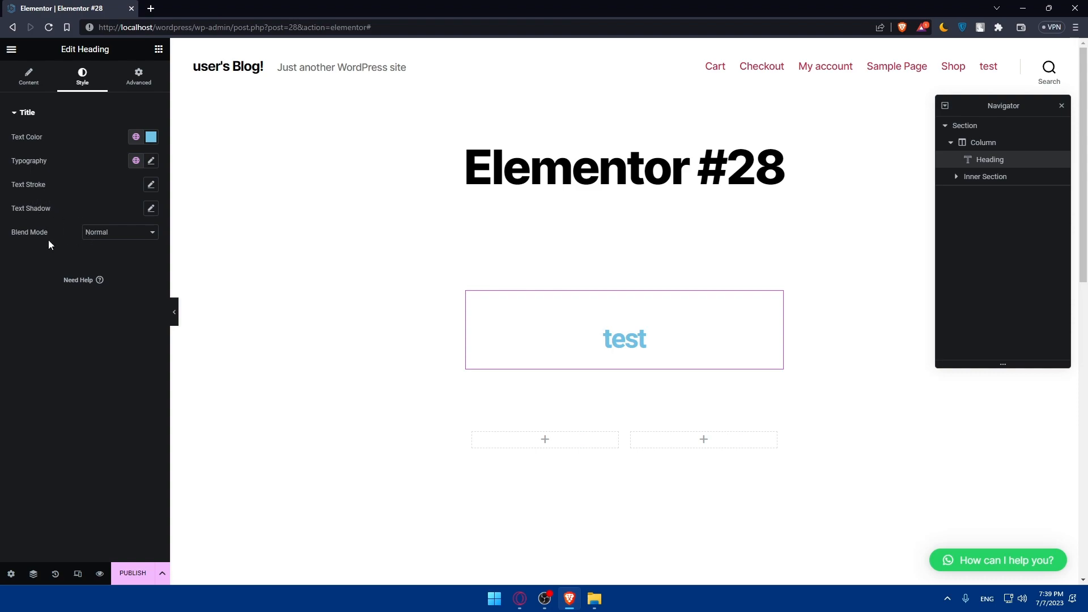
left_click(139, 78)
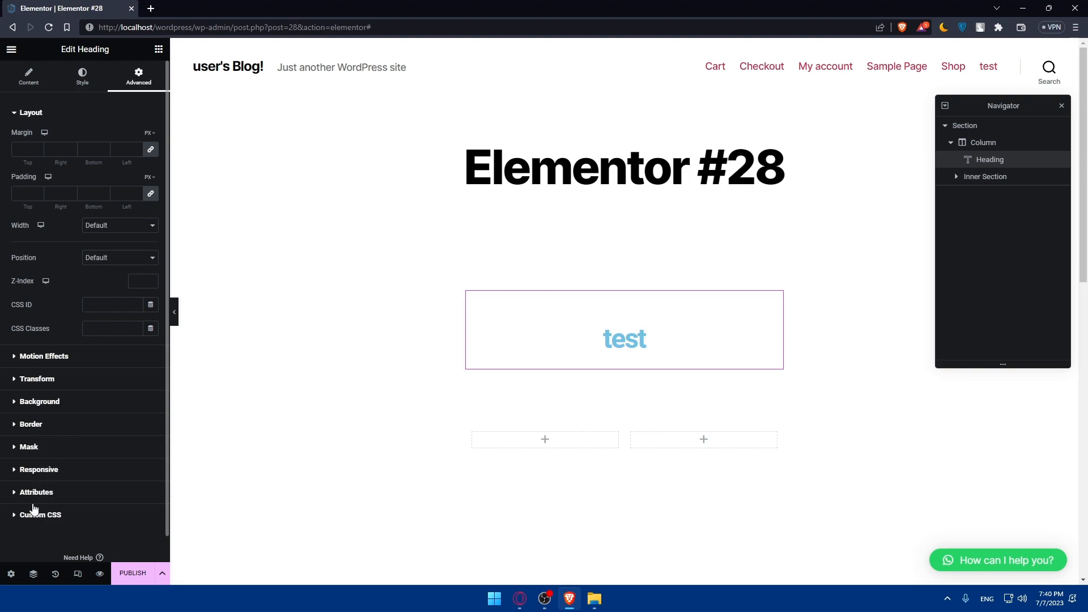
Add an Image widget below the heading and upload pngfind.com-dank-memes-png-1060564.png from Downloads as its picture
left_click(159, 49)
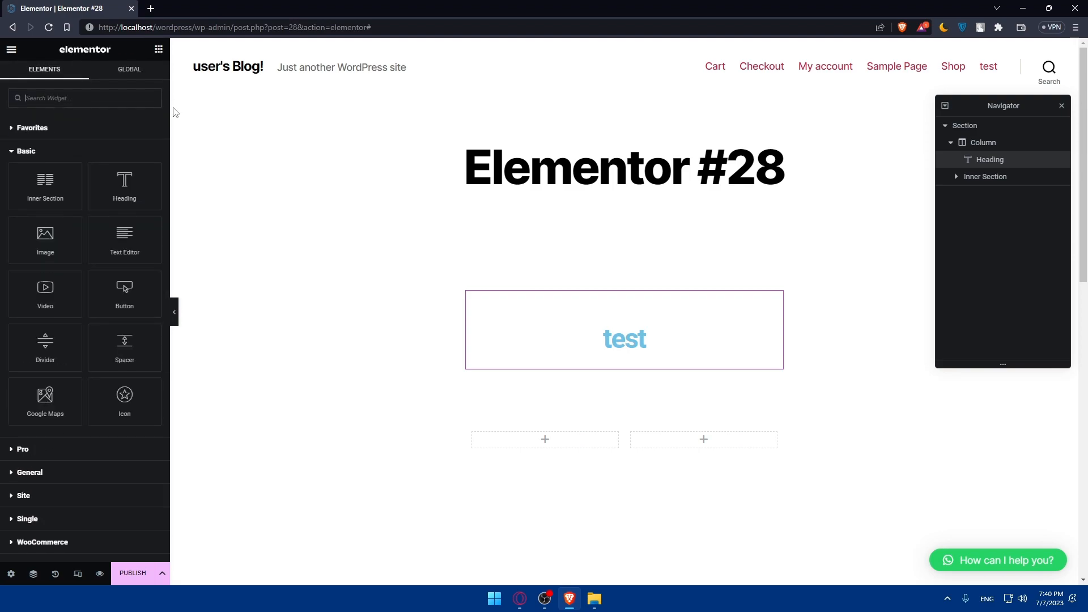
left_click_drag(56, 246, 570, 335)
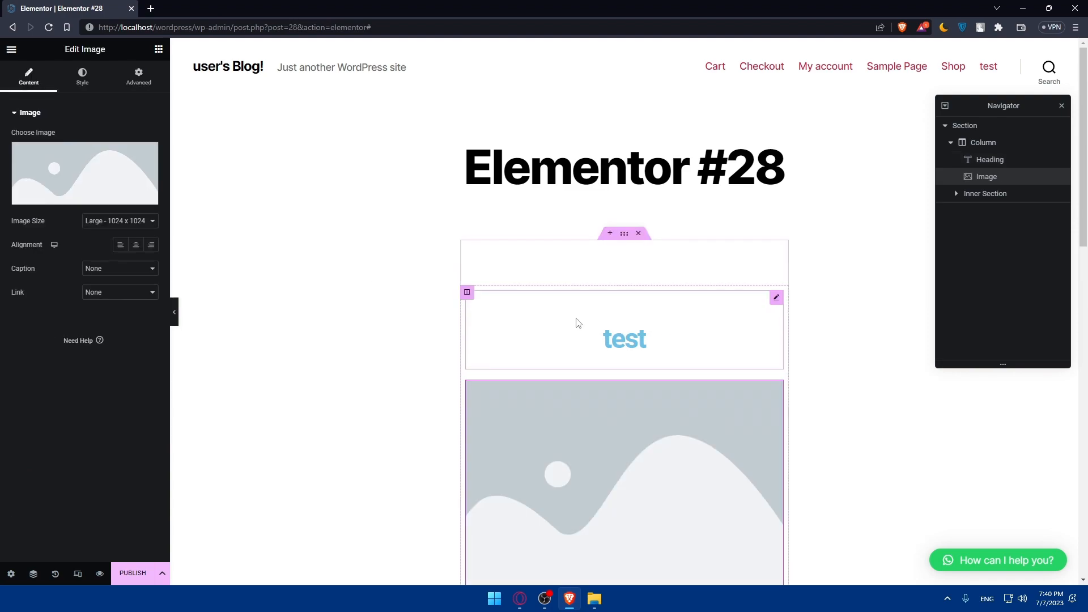
left_click(56, 167)
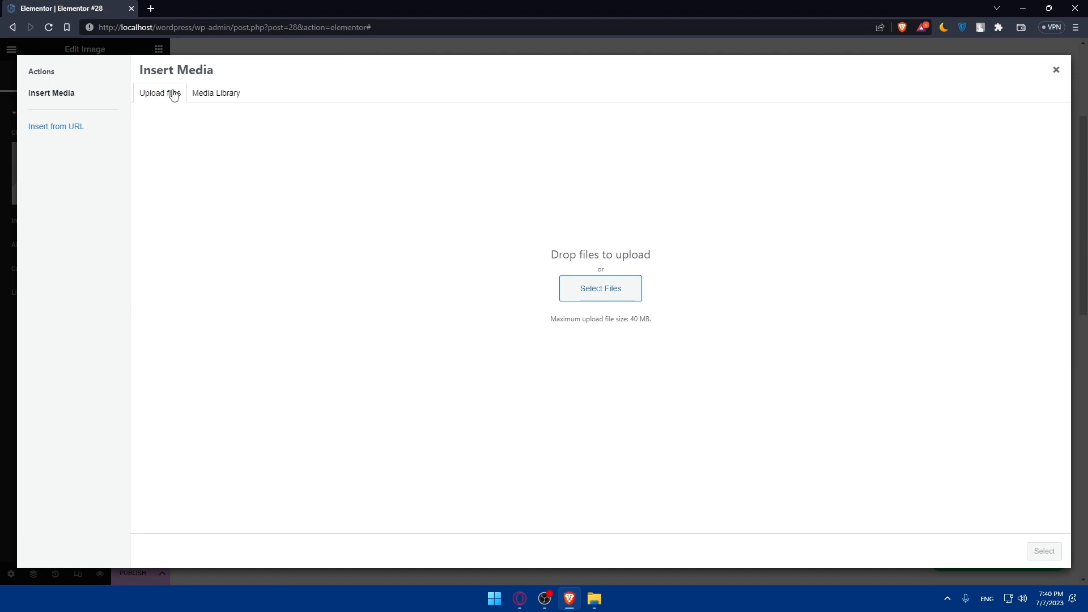
left_click(601, 291)
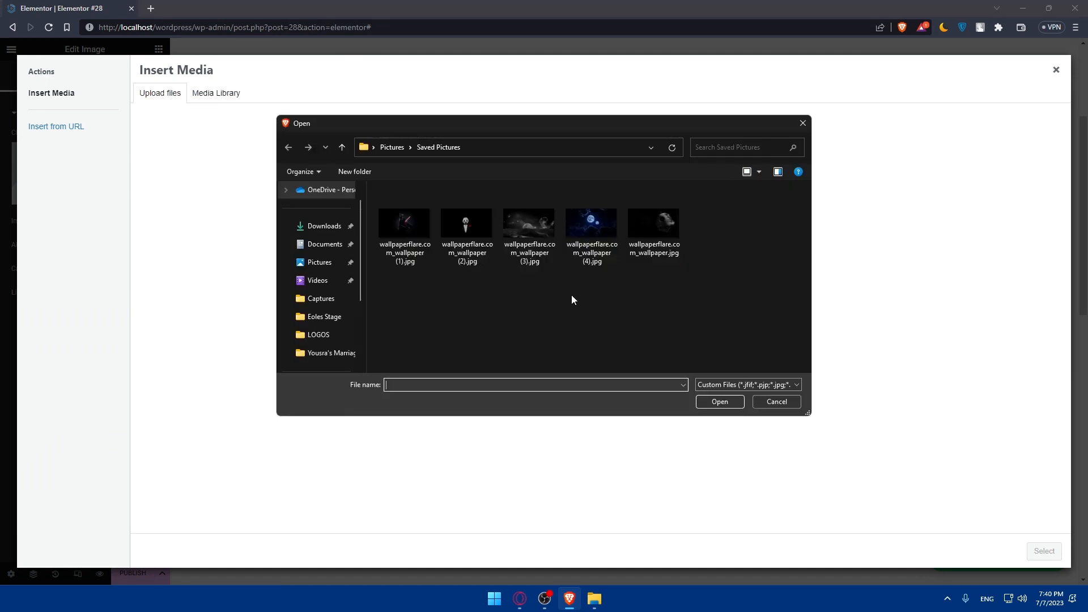
left_click(333, 234)
scroll(483, 271, "down", 5)
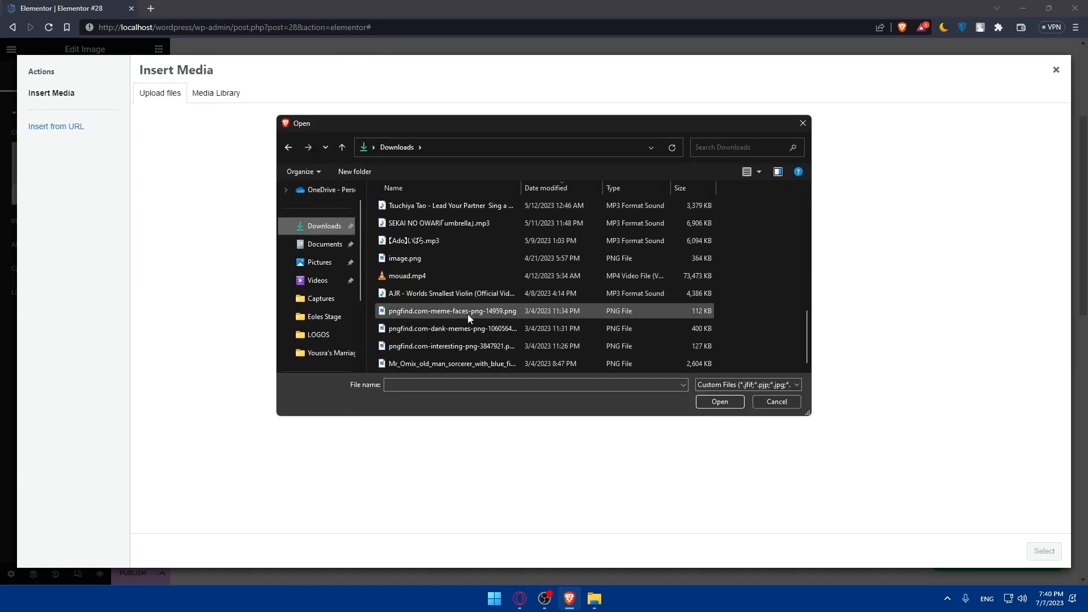
double_click(471, 313)
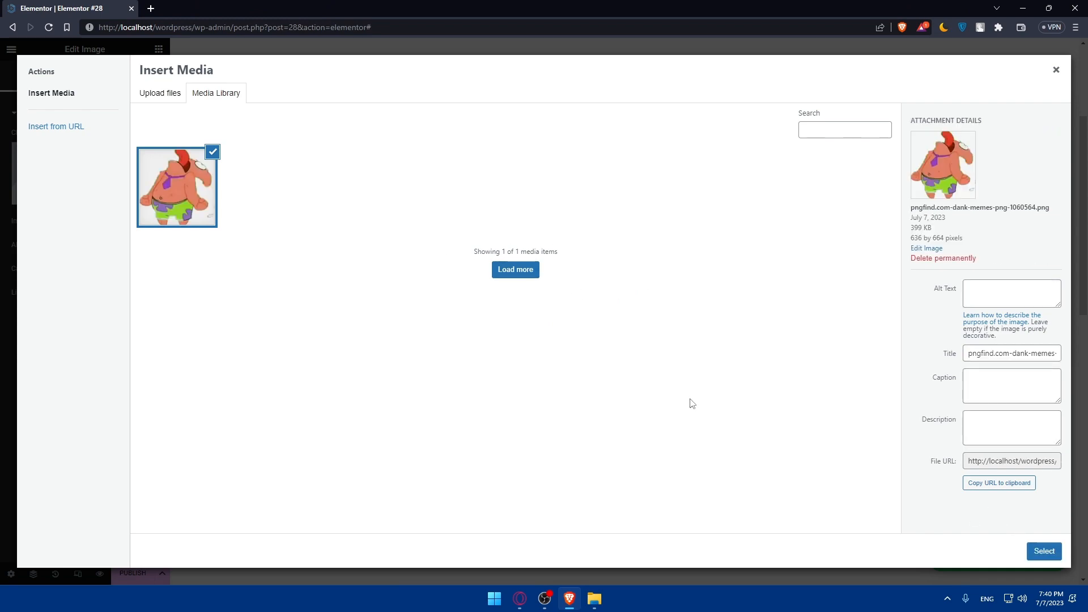
left_click(1045, 551)
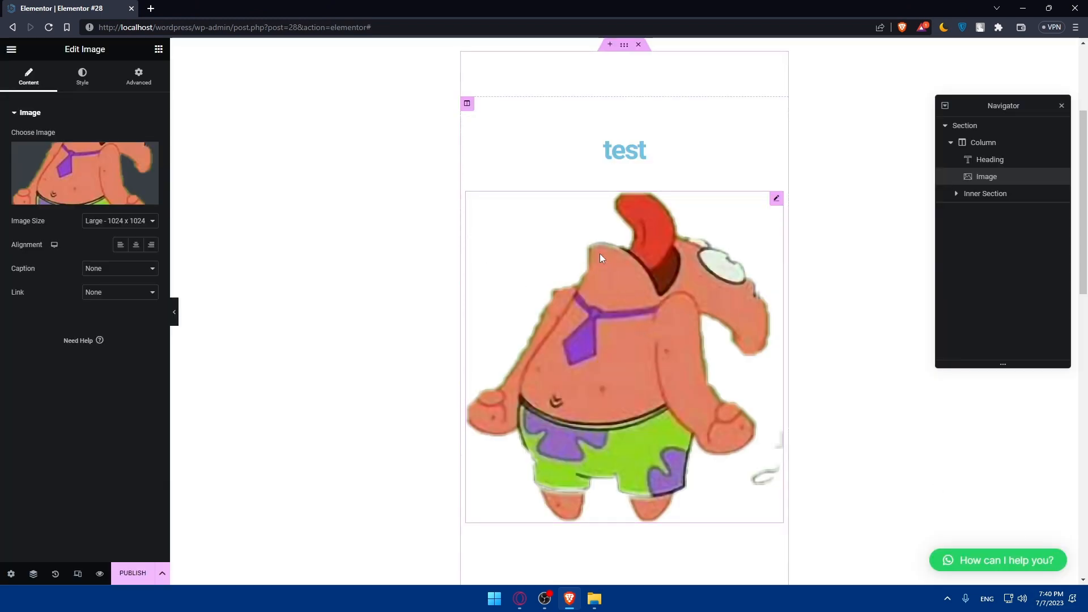
Try several size presets for the image, including 2048 x 2048 and Medium, and settle on Thumbnail - 150 x 150
left_click(131, 221)
left_click(120, 241)
left_click(126, 222)
left_click(131, 232)
left_click(125, 222)
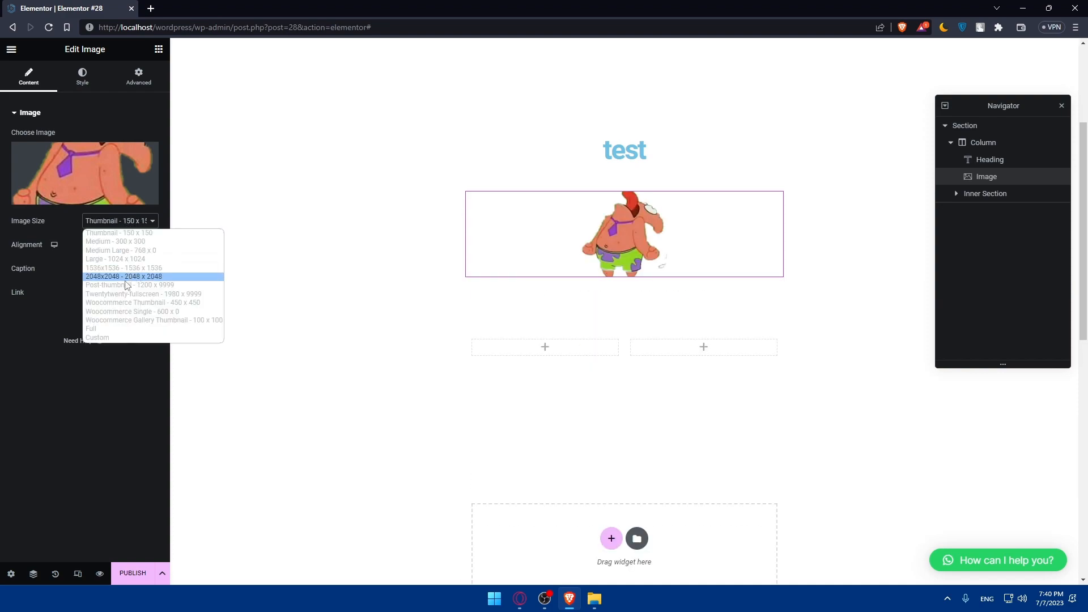
left_click(126, 279)
left_click(125, 222)
left_click(123, 240)
left_click(124, 222)
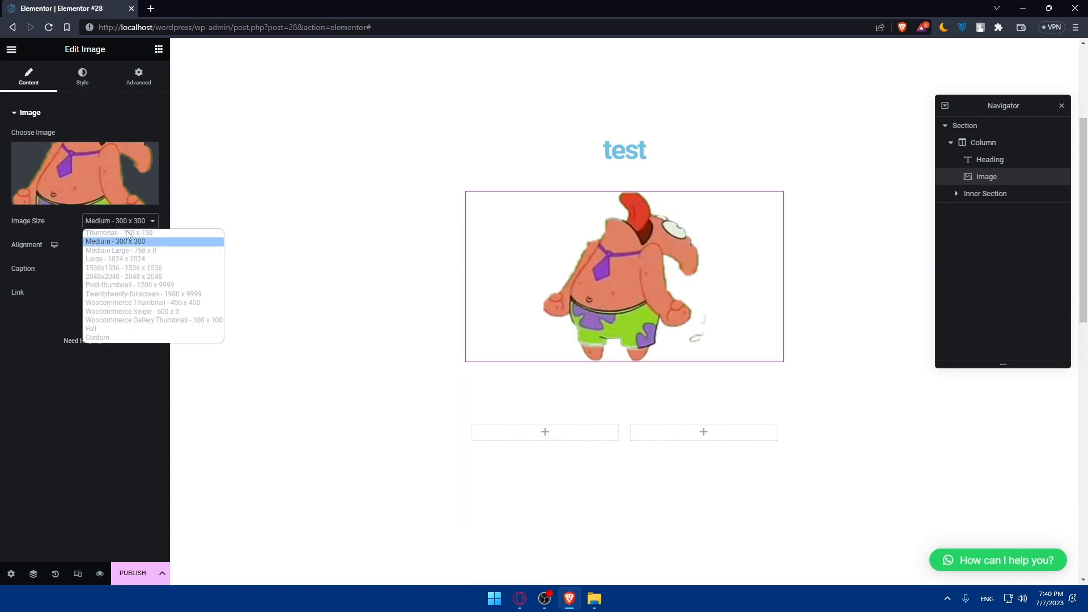
left_click(126, 233)
Try the image's left and right alignments, center it, and review the caption and link options
left_click(121, 245)
left_click(151, 245)
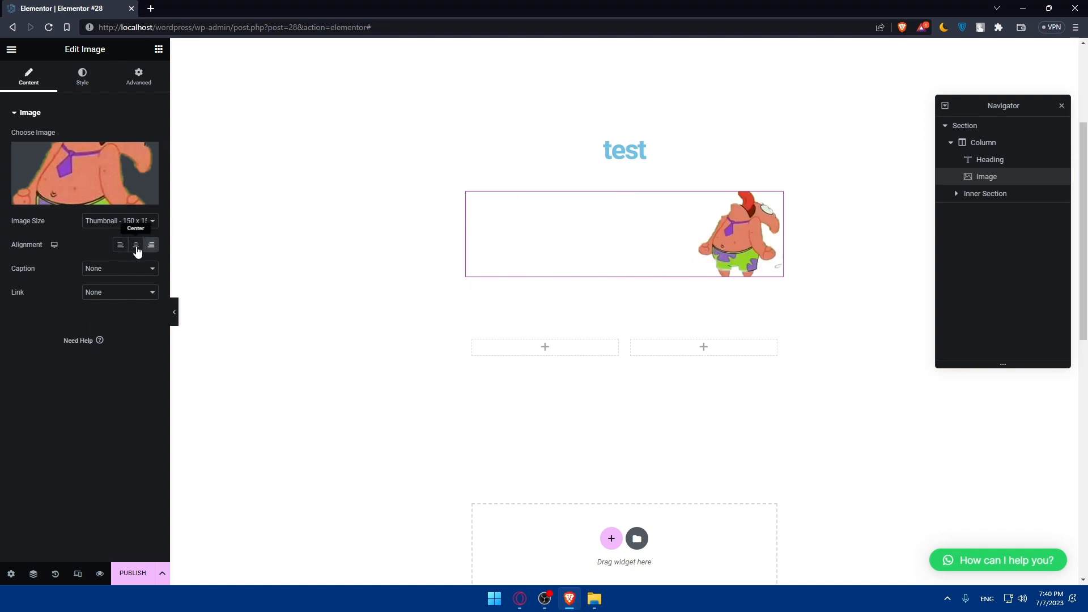
left_click(136, 245)
left_click(103, 268)
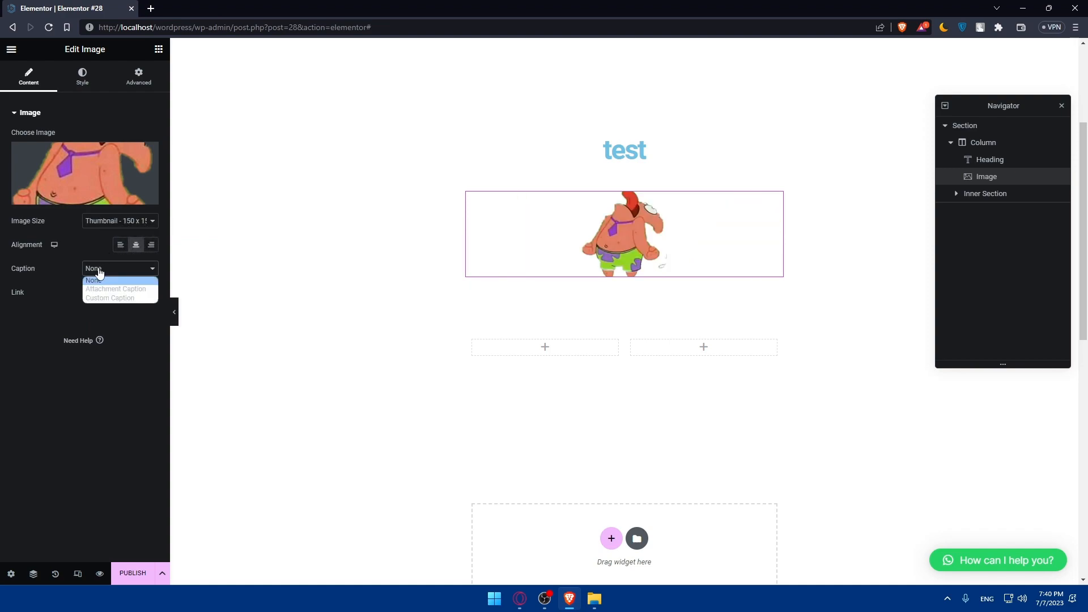
left_click(97, 280)
left_click(102, 293)
left_click(102, 301)
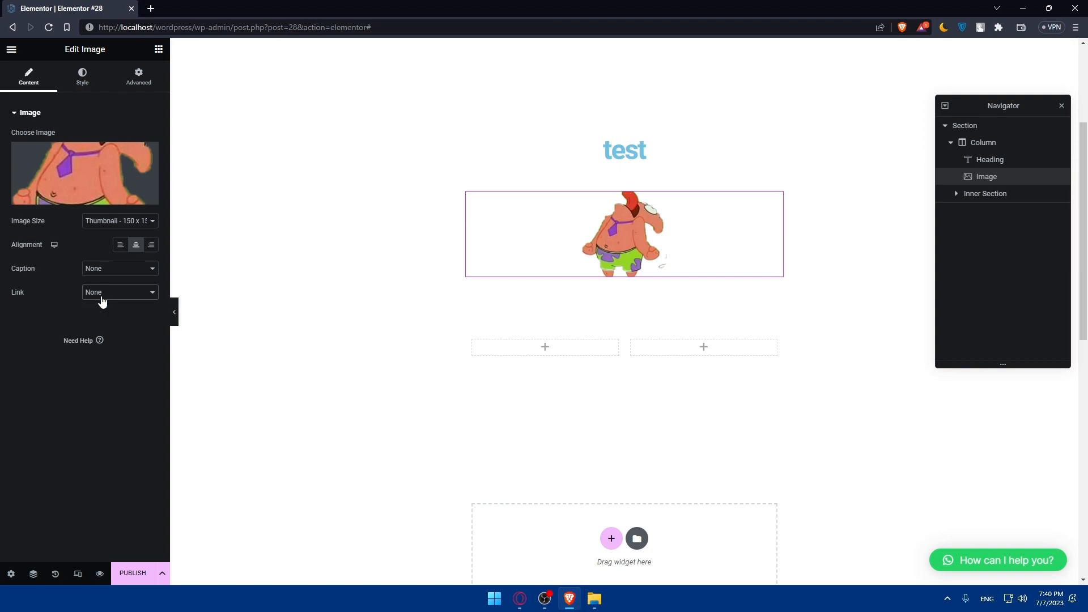
Set the image's width to 13%, max width to 8% and height to 14 px, and look at its advanced options
left_click(80, 77)
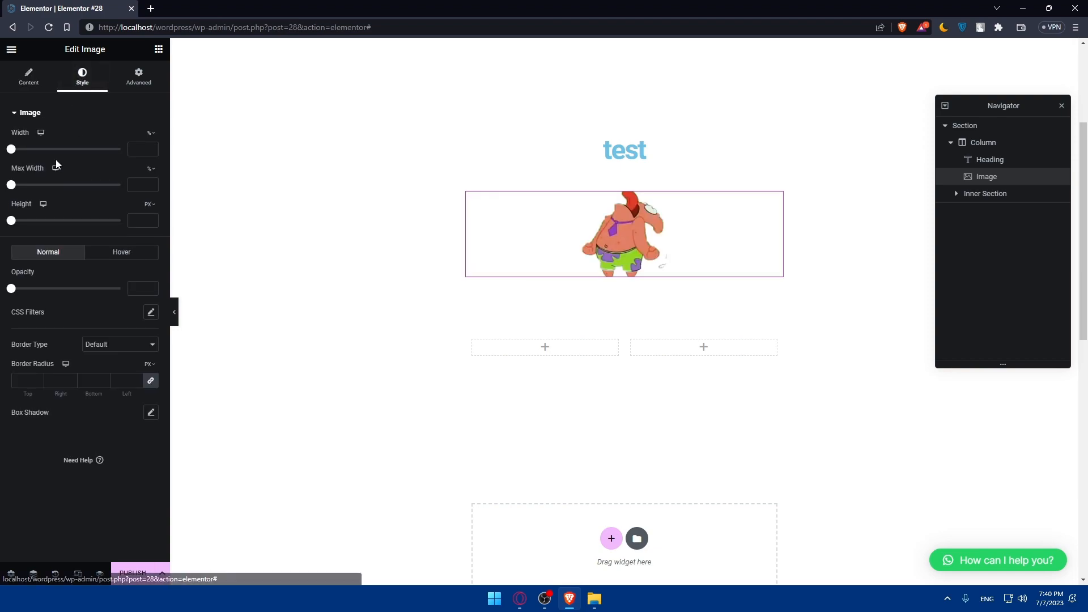
mouse_move(11, 149)
left_mouse_down()
mouse_move(94, 150)
mouse_move(12, 150)
mouse_move(30, 150)
left_mouse_up()
left_click_drag(15, 187, 14, 221)
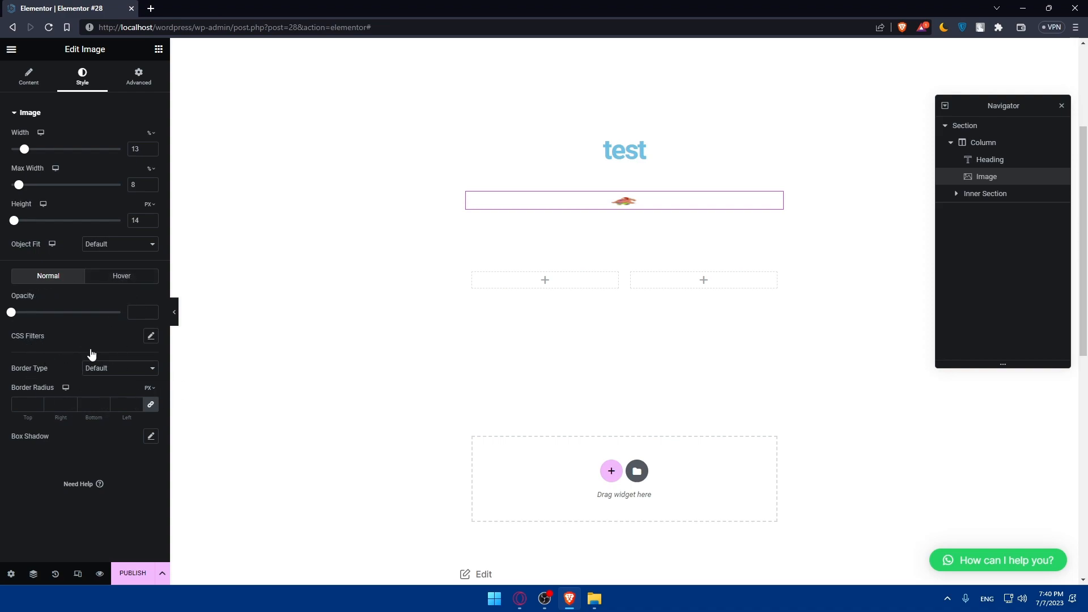
left_click(140, 85)
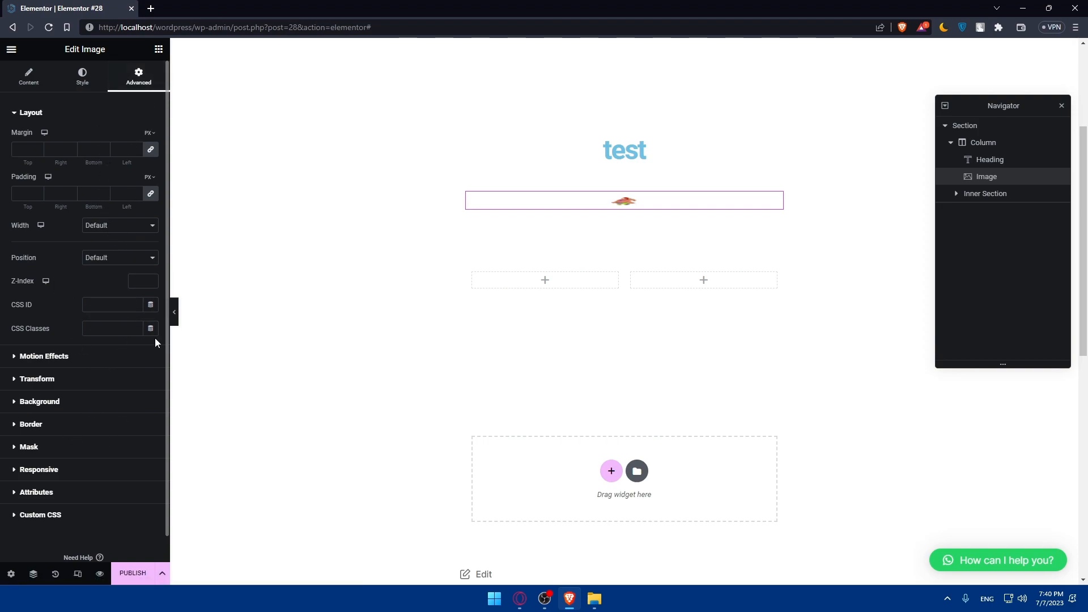
Add a Text Editor widget below the image and review its content, style and advanced options
left_click(158, 49)
left_click_drag(130, 237, 566, 258)
left_click_drag(138, 266, 12, 205)
left_click(118, 112)
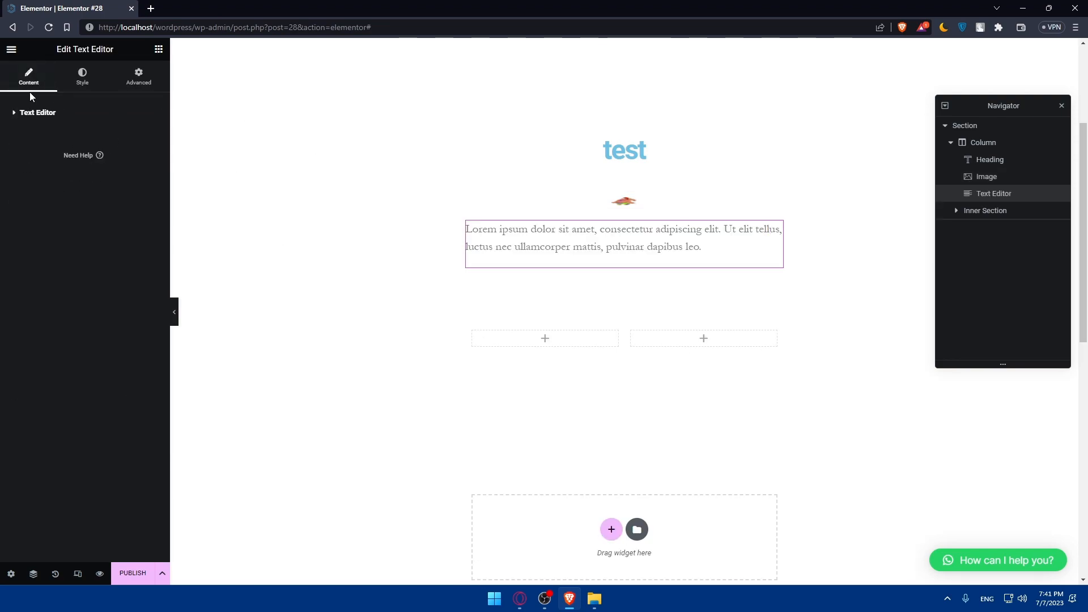
left_click(39, 113)
left_click(85, 80)
left_click(126, 82)
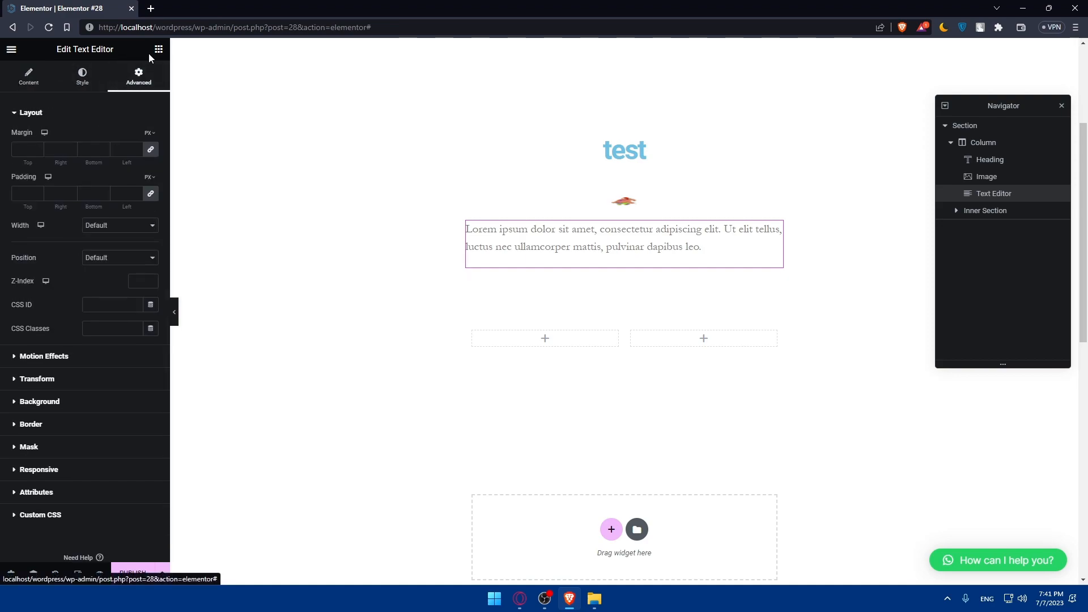
left_click(96, 81)
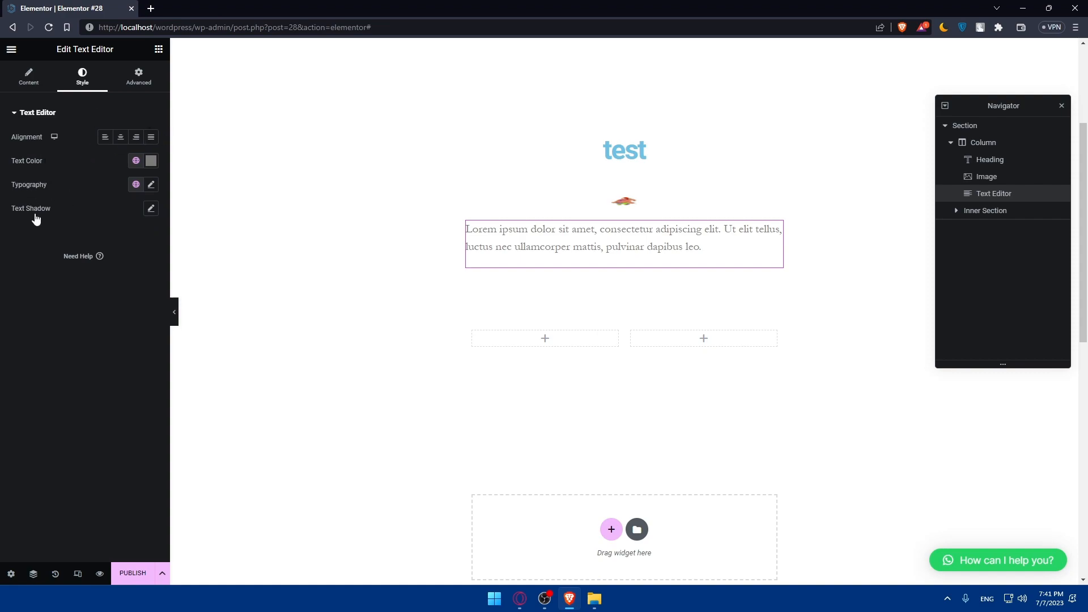
Replace the text widget's placeholder paragraph with "test" followed by a blank line
left_click(28, 77)
left_click_drag(133, 262, 3, 209)
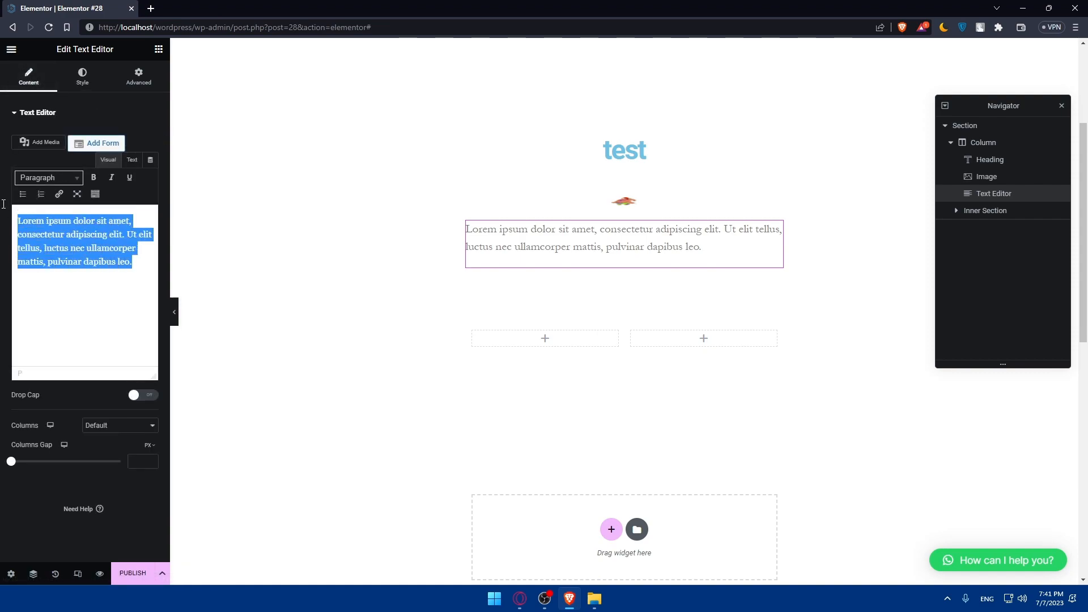
type("test")
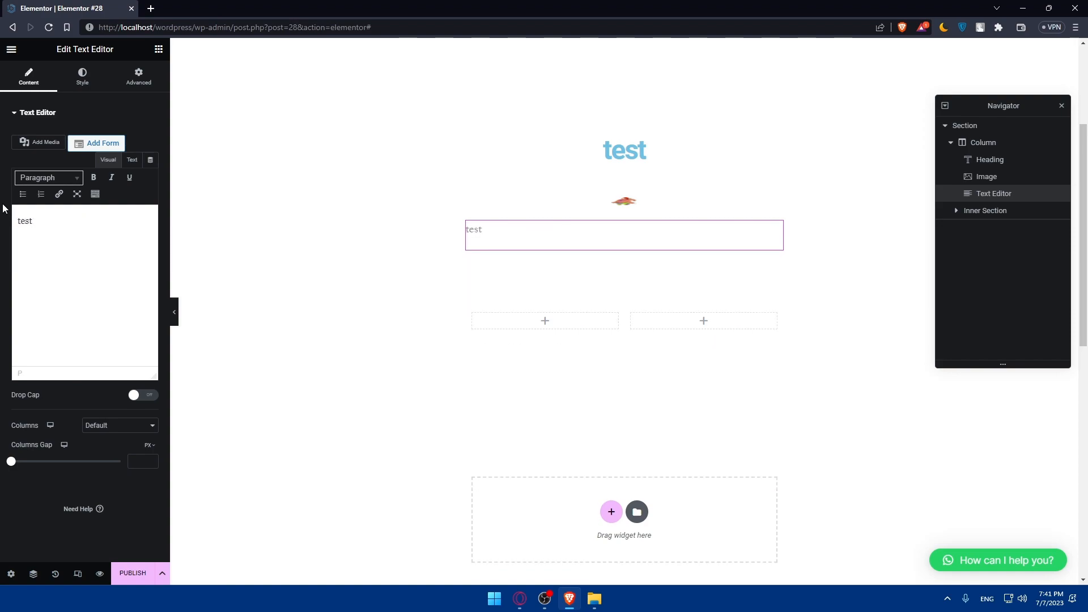
key("Return")
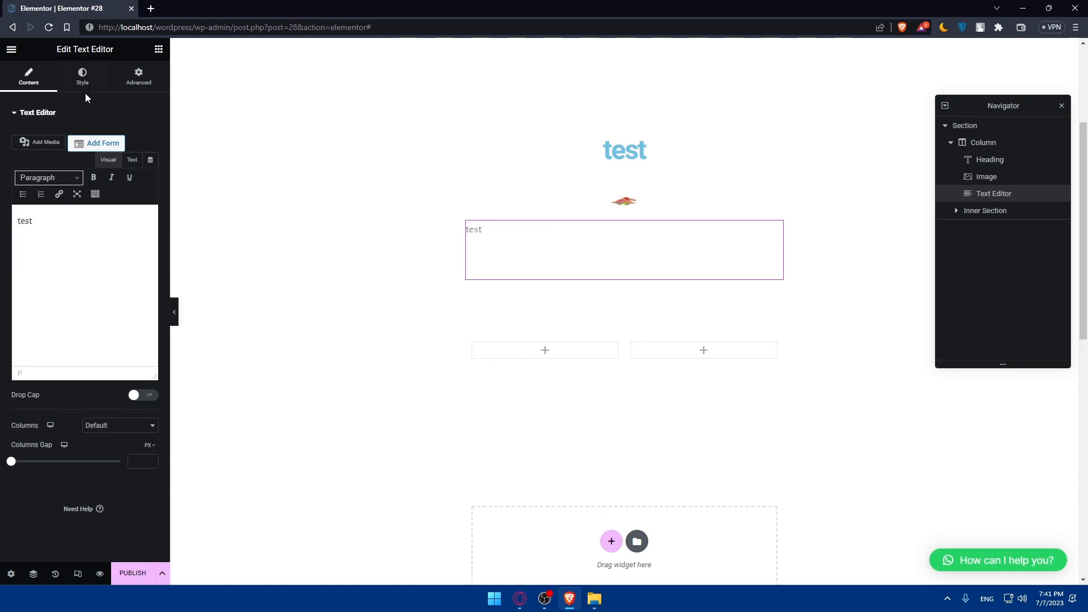
Add a Video widget below the text and briefly play and pause its placeholder video
left_click(159, 49)
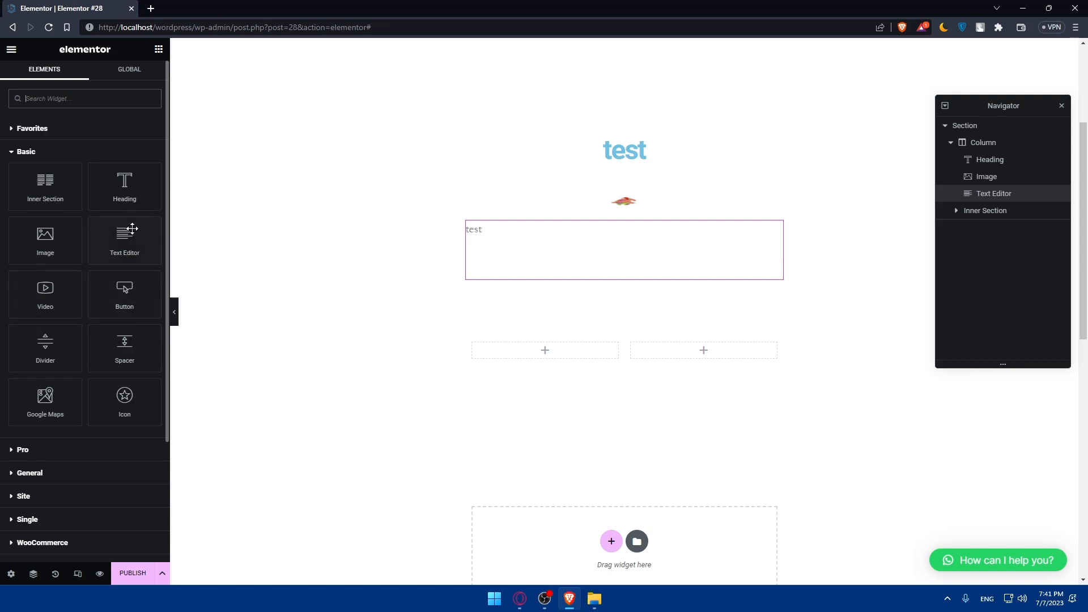
left_click_drag(66, 293, 590, 287)
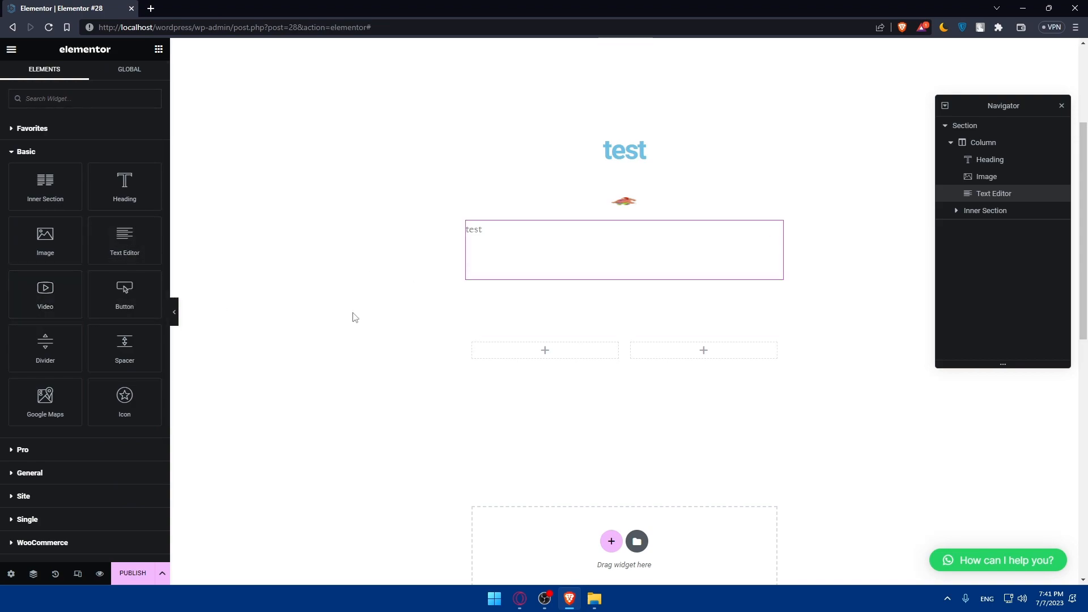
left_click_drag(67, 306, 621, 278)
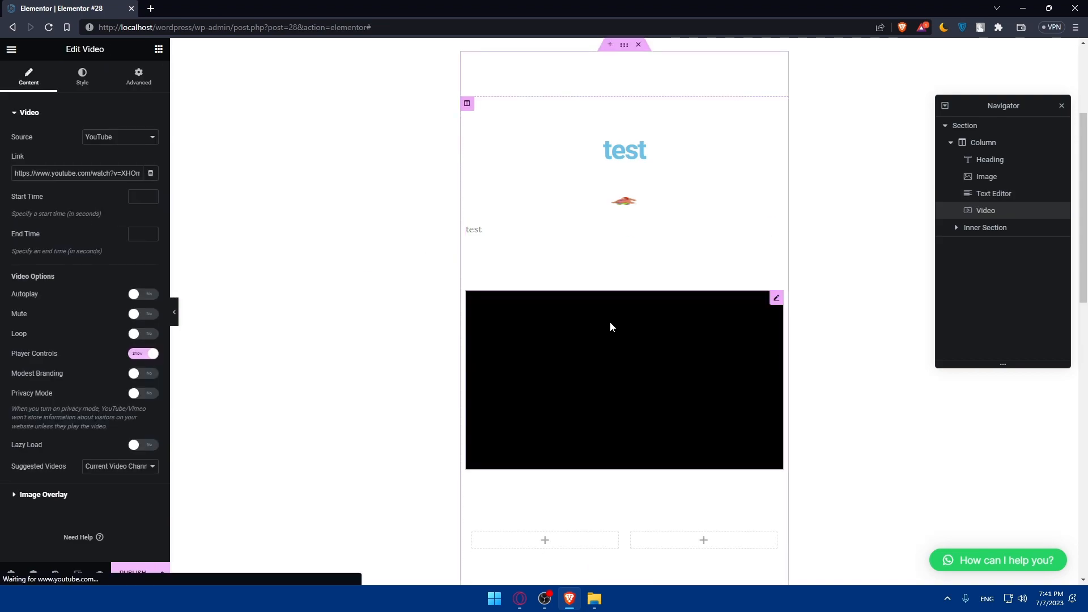
left_click(584, 279)
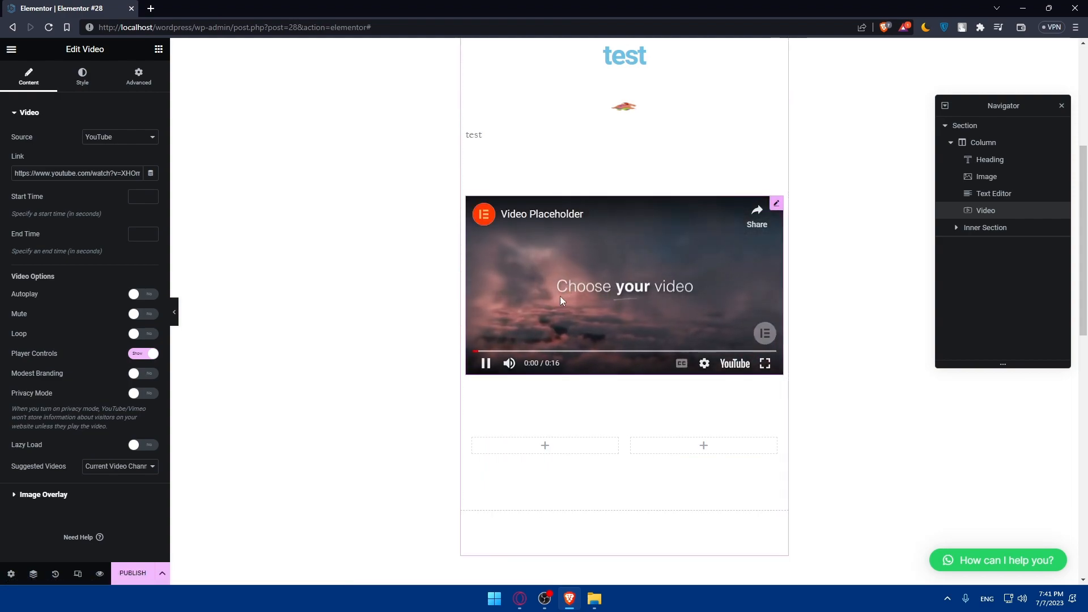
left_click(491, 363)
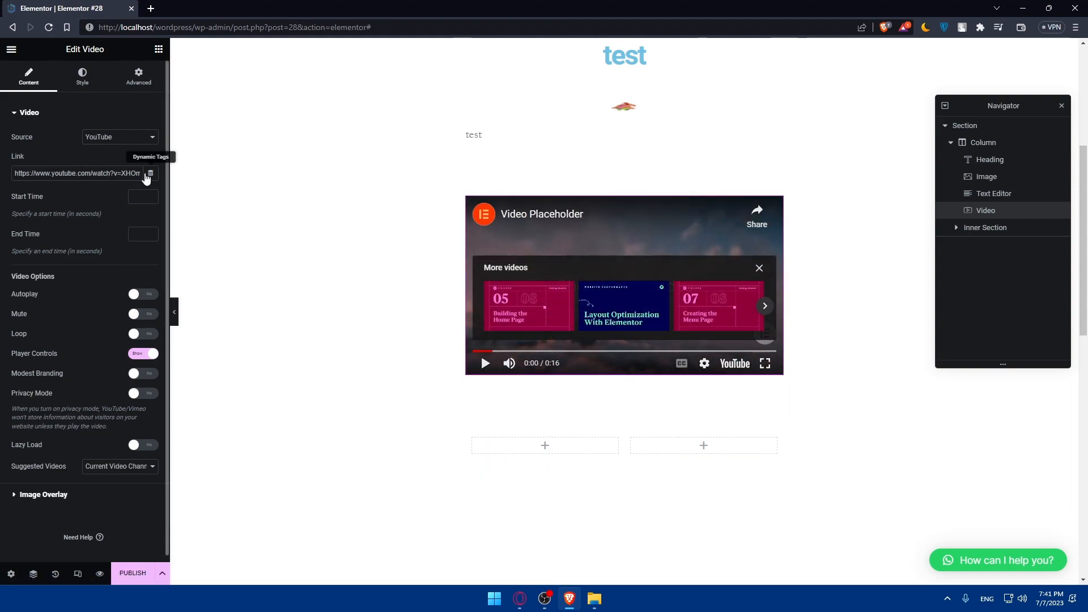
Try the Self Hosted source for the video, look into its media chooser without selecting a file, and restore the YouTube source
left_click(128, 138)
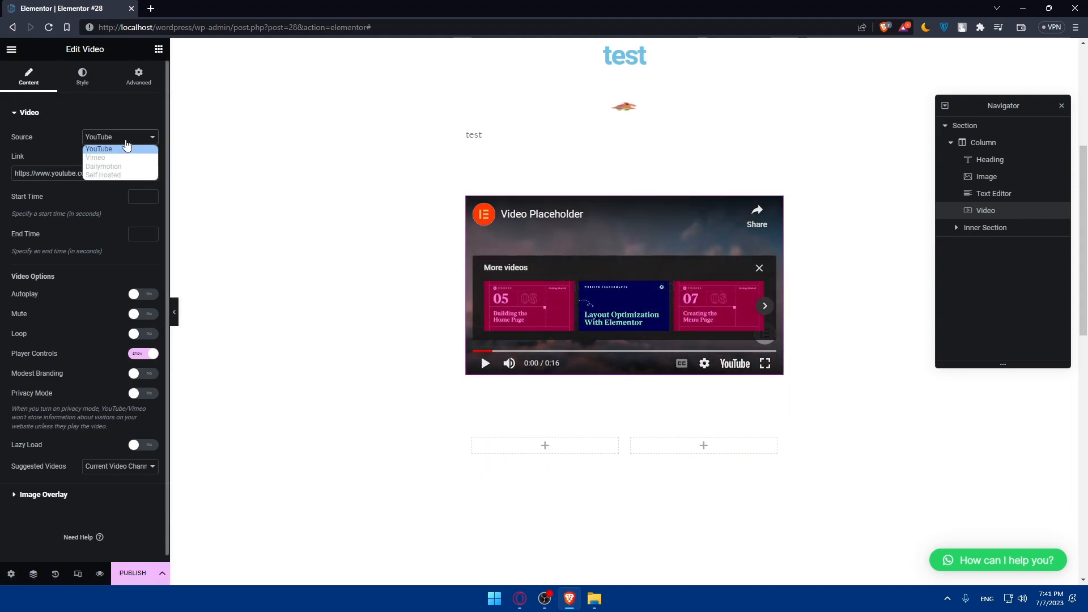
left_click(106, 175)
left_click(100, 207)
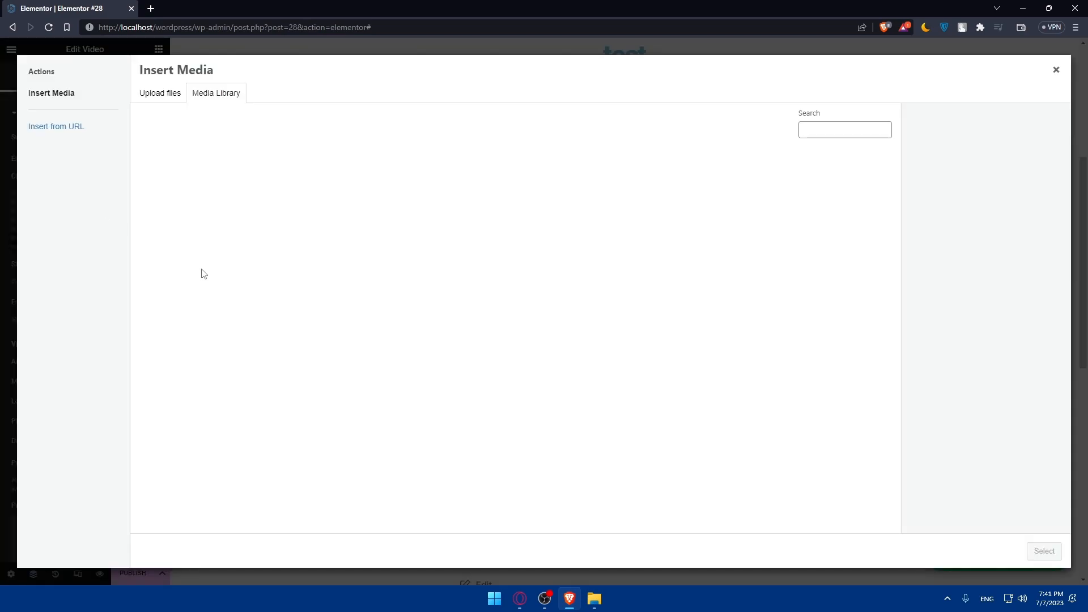
left_click(1056, 70)
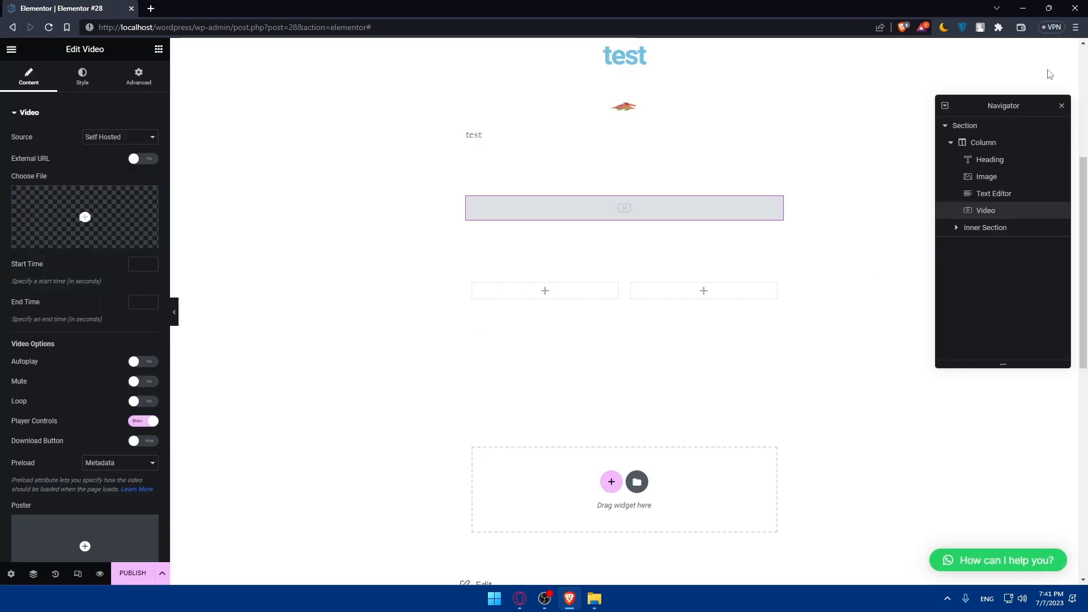
left_click(119, 136)
left_click(43, 116)
left_click(52, 116)
left_click(67, 117)
left_click(98, 141)
left_click(98, 148)
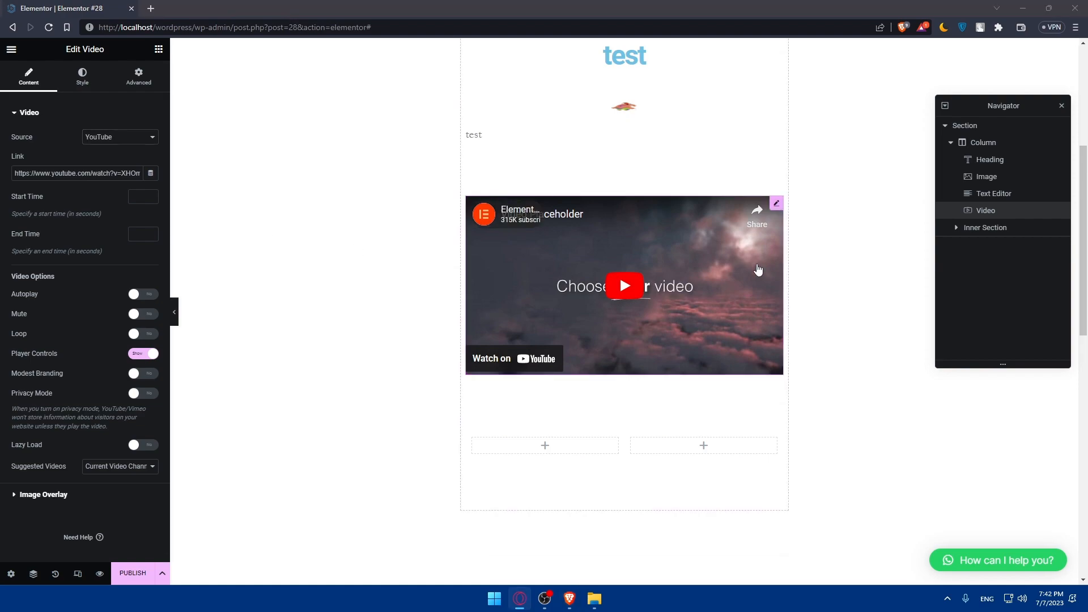
Start and pause the embedded placeholder video and check the player's playback speed and quality settings
left_click(613, 276)
left_click(485, 362)
left_click(705, 363)
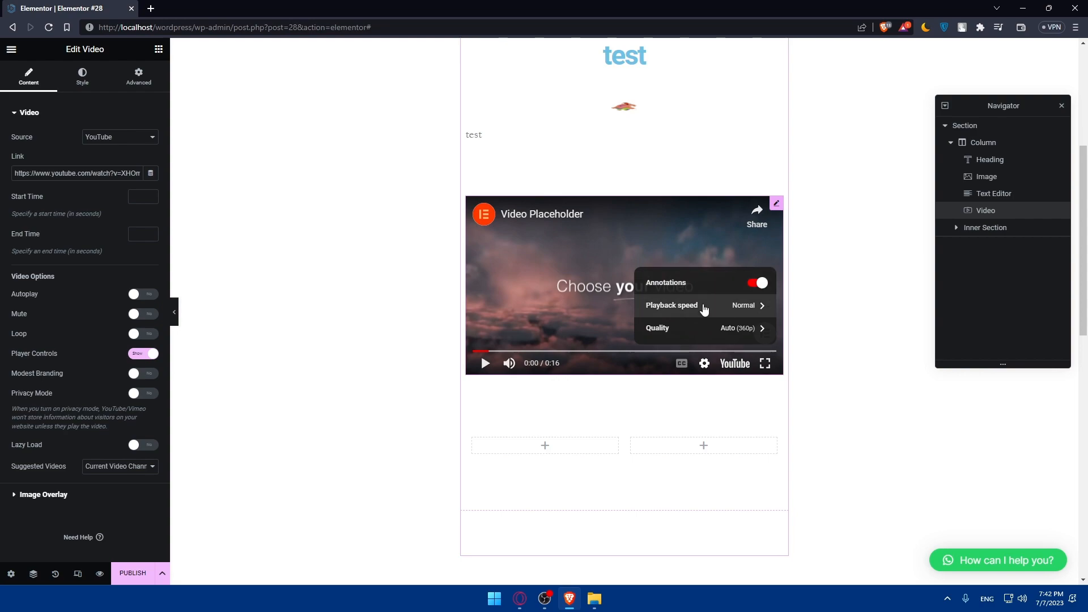
left_click(357, 352)
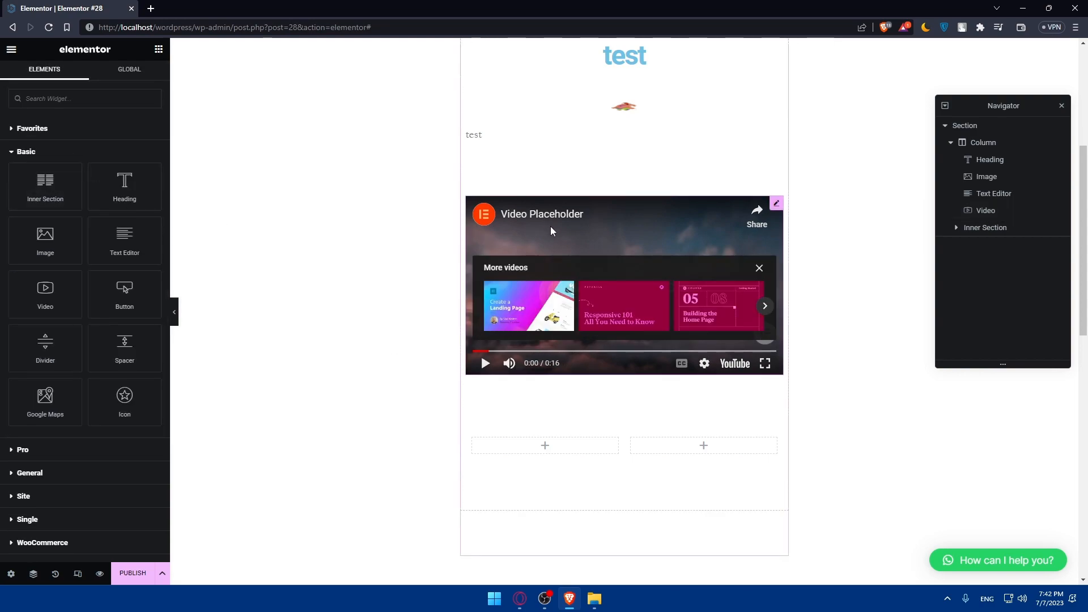
Open the placeholder video's YouTube page from the embedded player, close it, and open it again from the video title
left_click(638, 232)
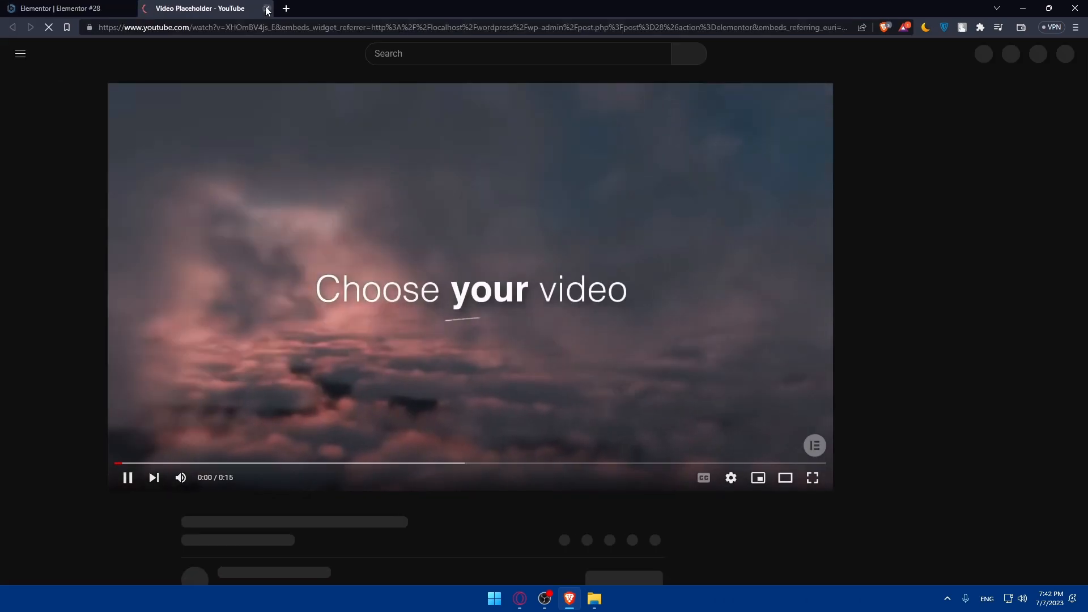
left_click(267, 8)
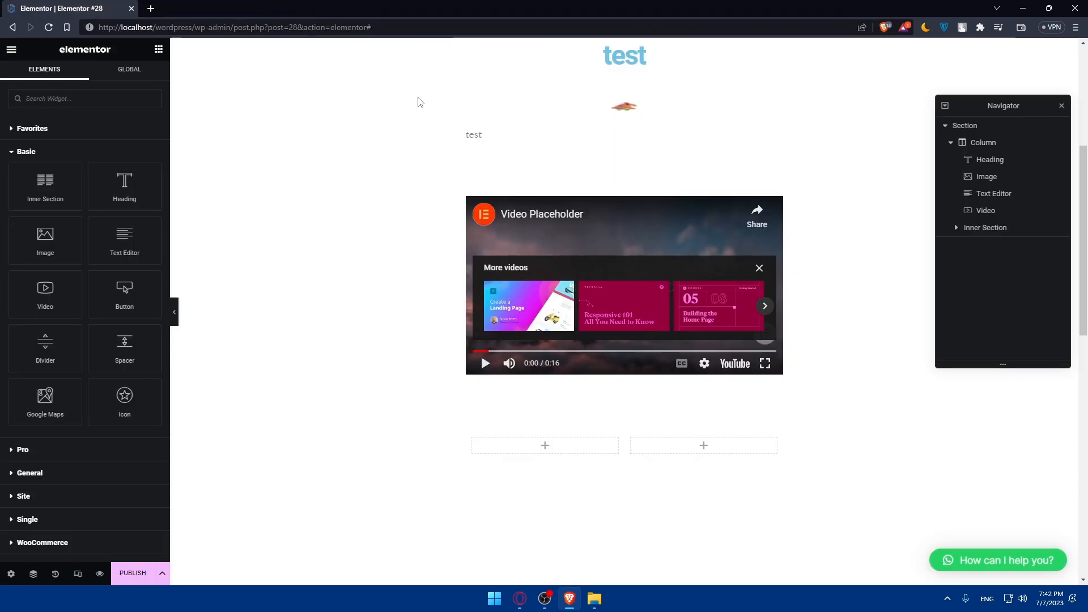
left_click(560, 213)
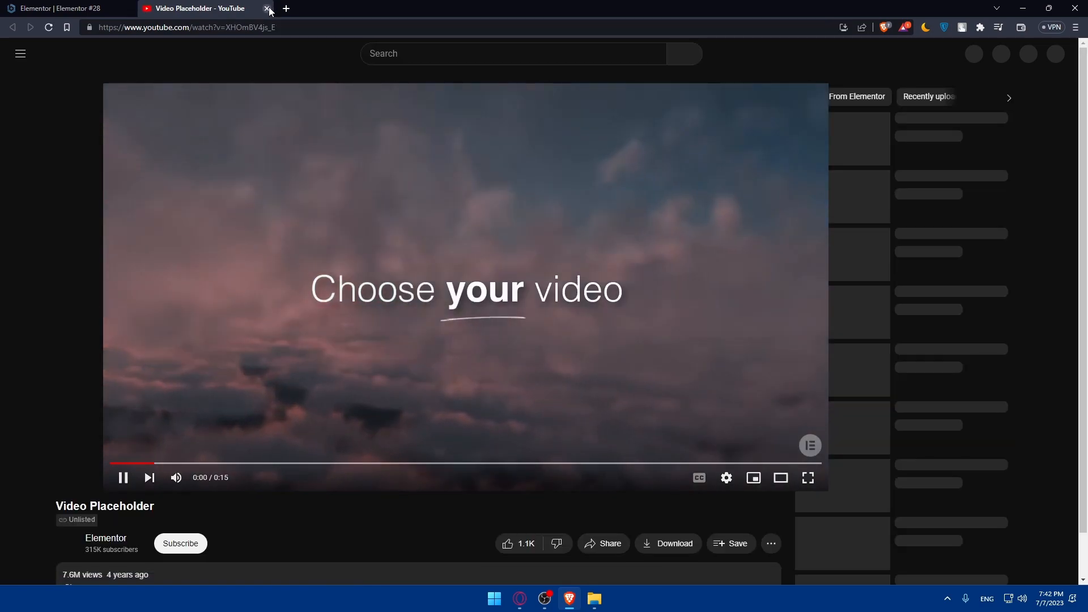
Close the YouTube page and view the column's and widgets' settings through the Navigator, ending on the Video widget
left_click(267, 9)
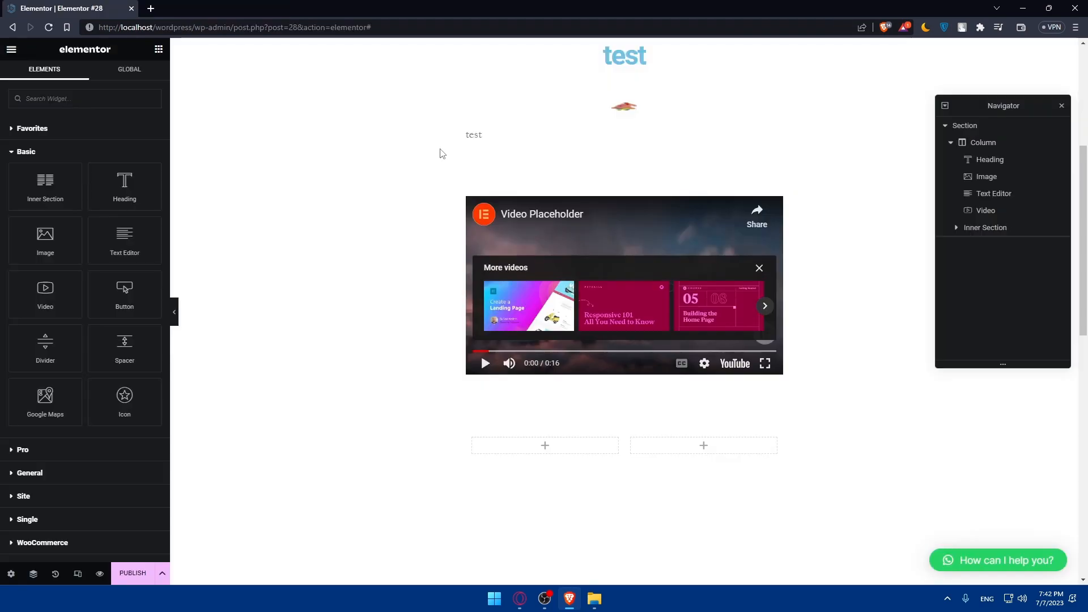
left_click(986, 211)
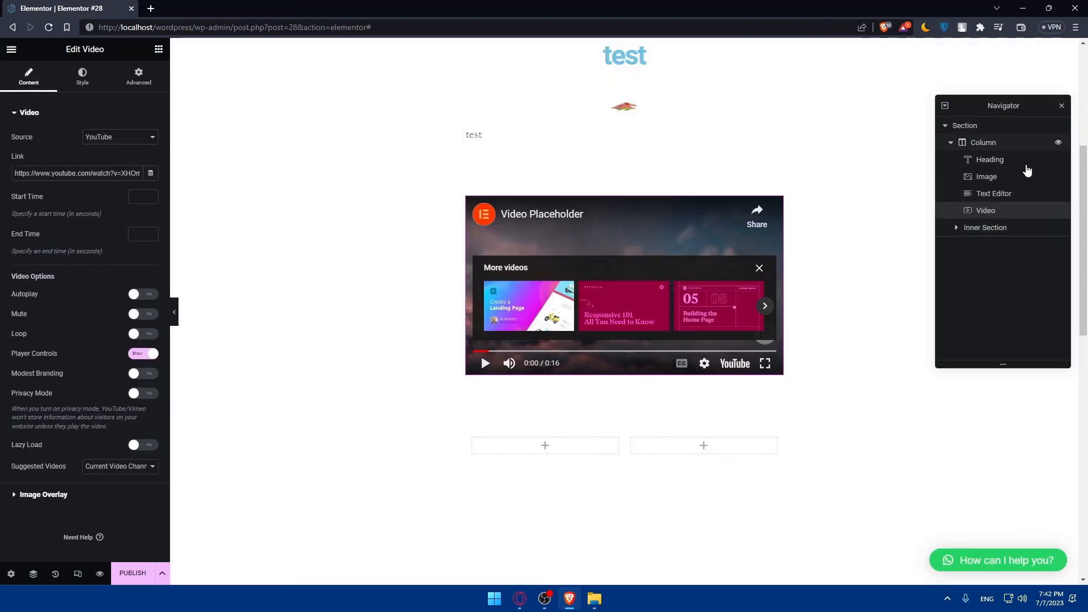
left_click(1011, 194)
left_click(1001, 176)
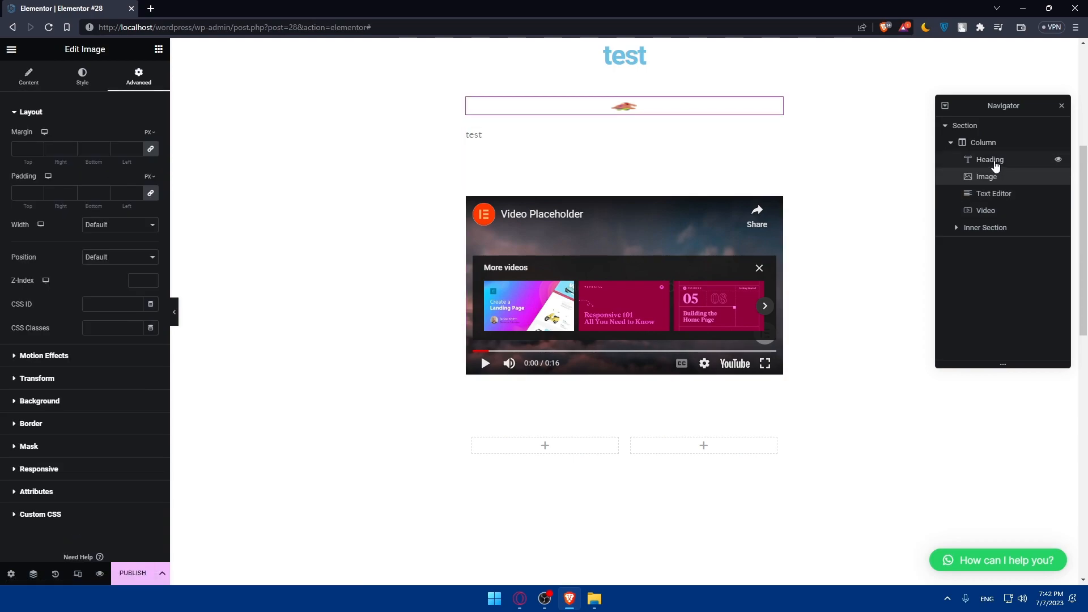
left_click(986, 143)
left_click(988, 210)
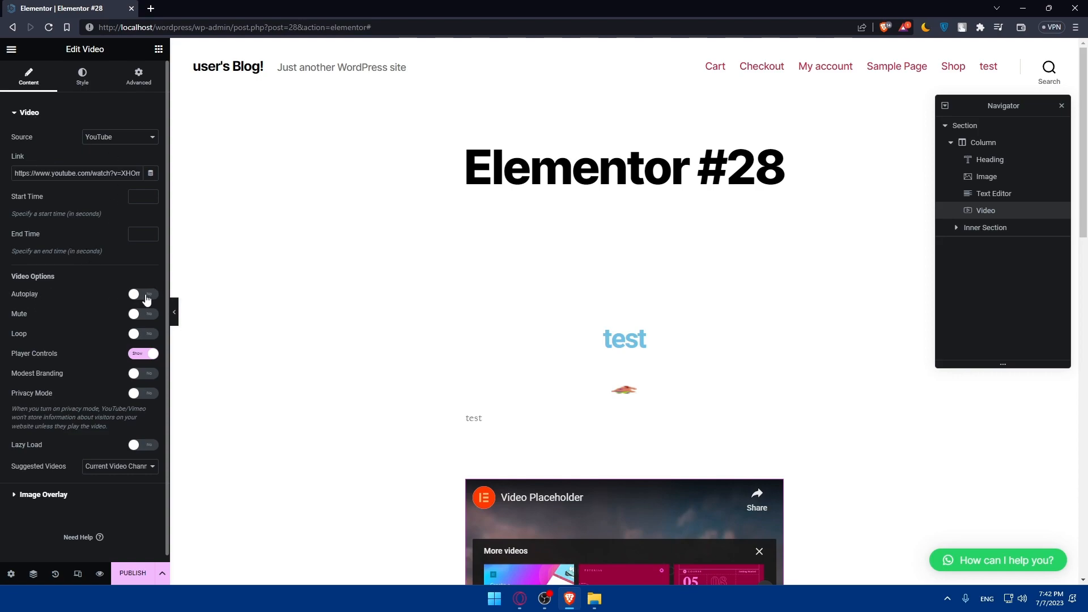
Try the Autoplay option on the video, switch it back off, and look through the remaining video options
left_click(146, 298)
left_click(145, 295)
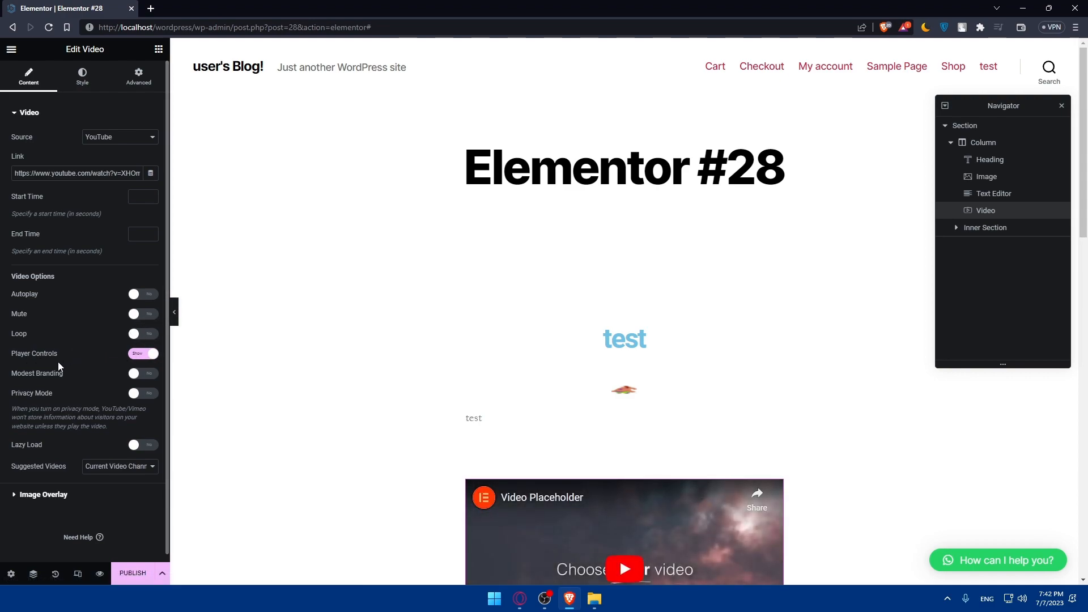
scroll(68, 341, "down", 1)
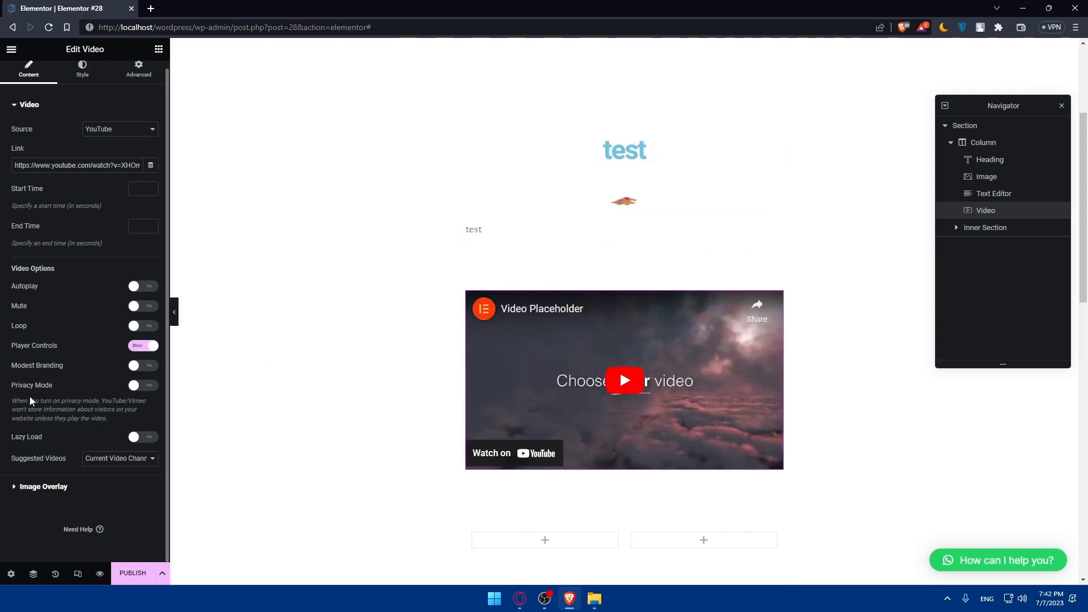
Try the 1:1, 9:16 and 4:3 aspect ratios on the video, set it to 3:2, and view its advanced settings
left_click(84, 78)
left_click(102, 138)
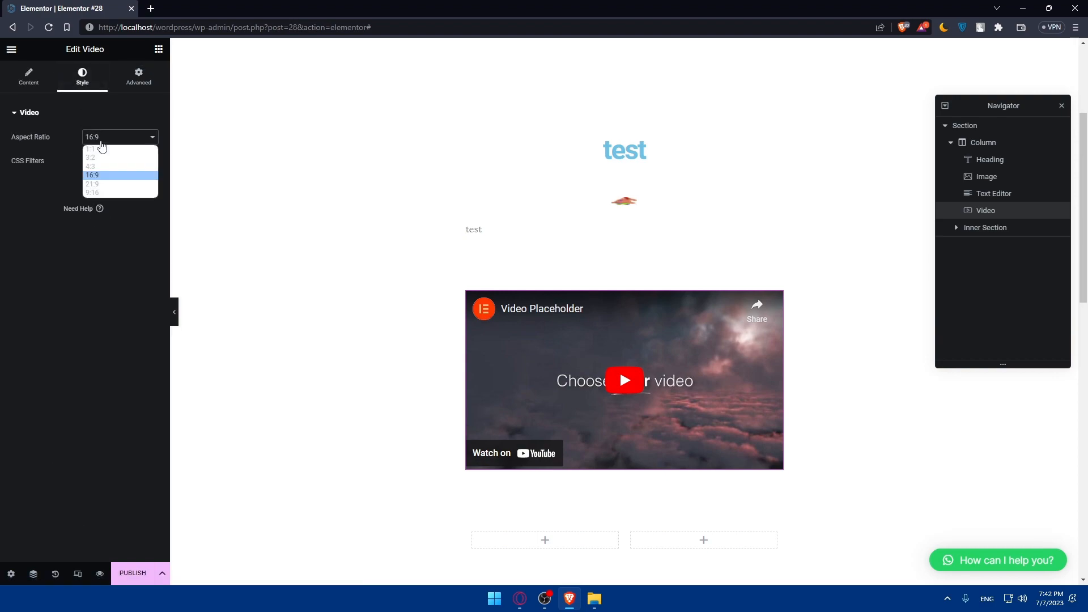
left_click(102, 149)
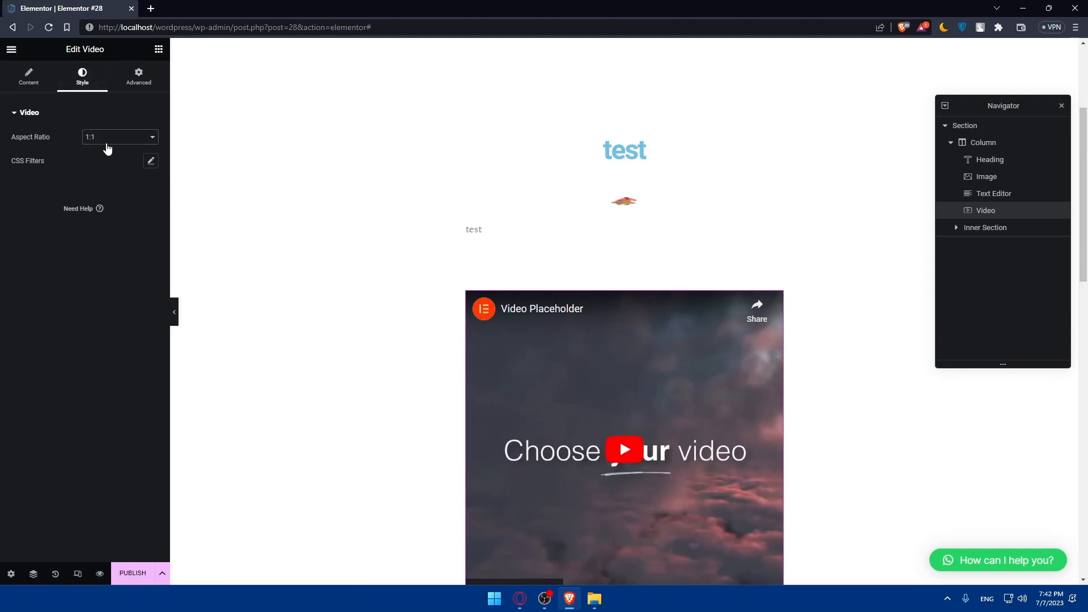
left_click(108, 138)
left_click(93, 192)
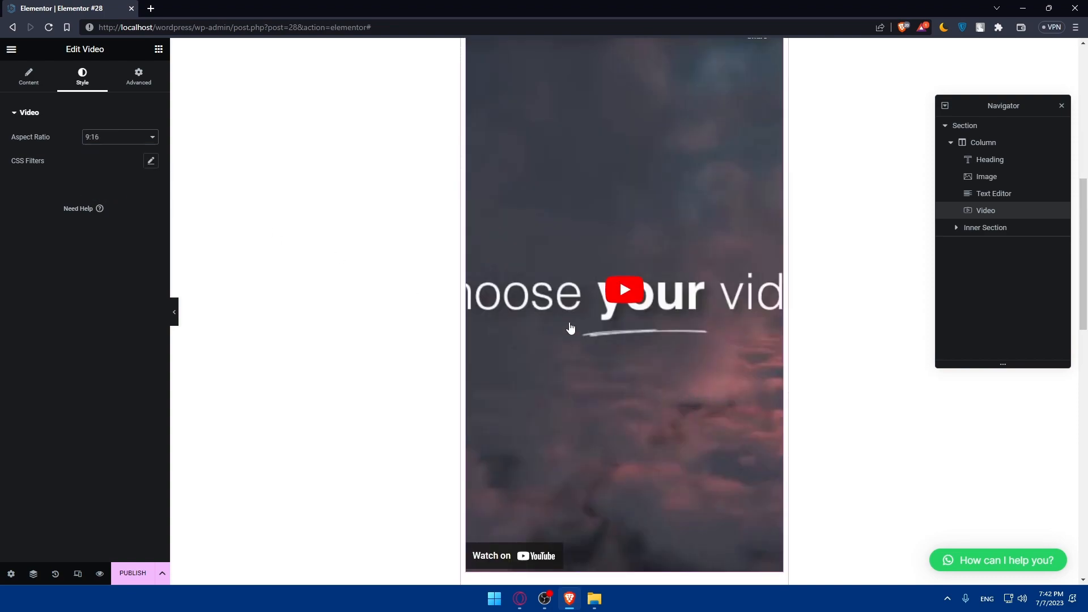
left_click(116, 138)
left_click(98, 172)
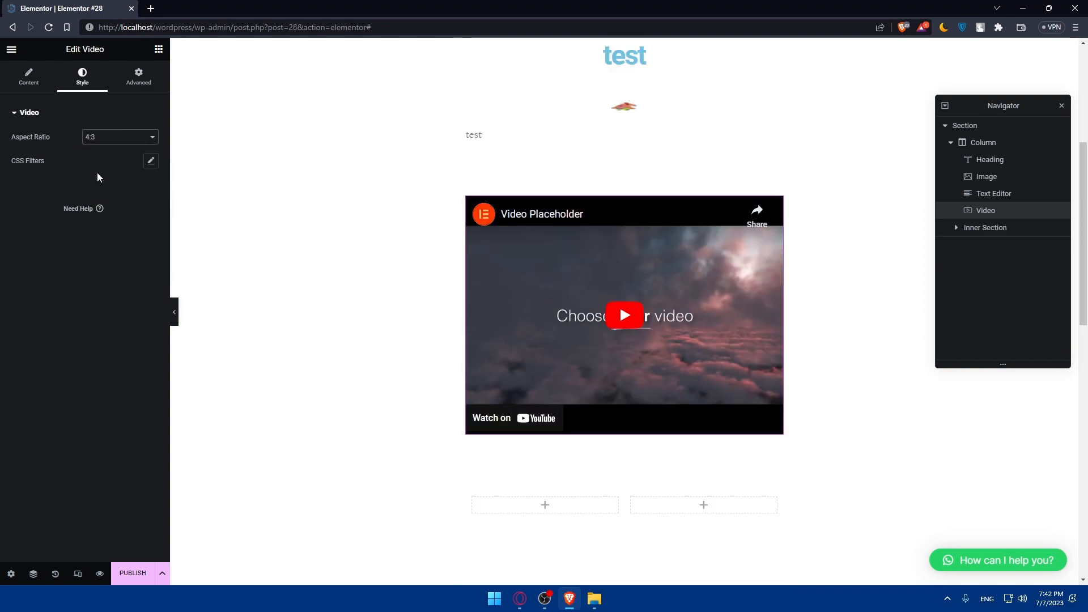
left_click(112, 136)
left_click(116, 156)
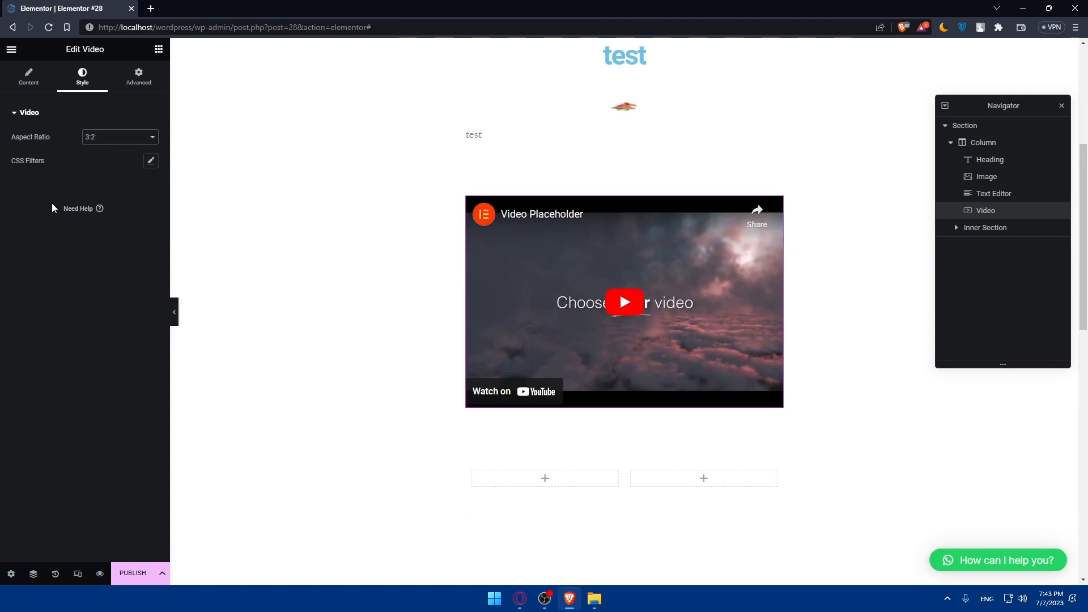
left_click(140, 77)
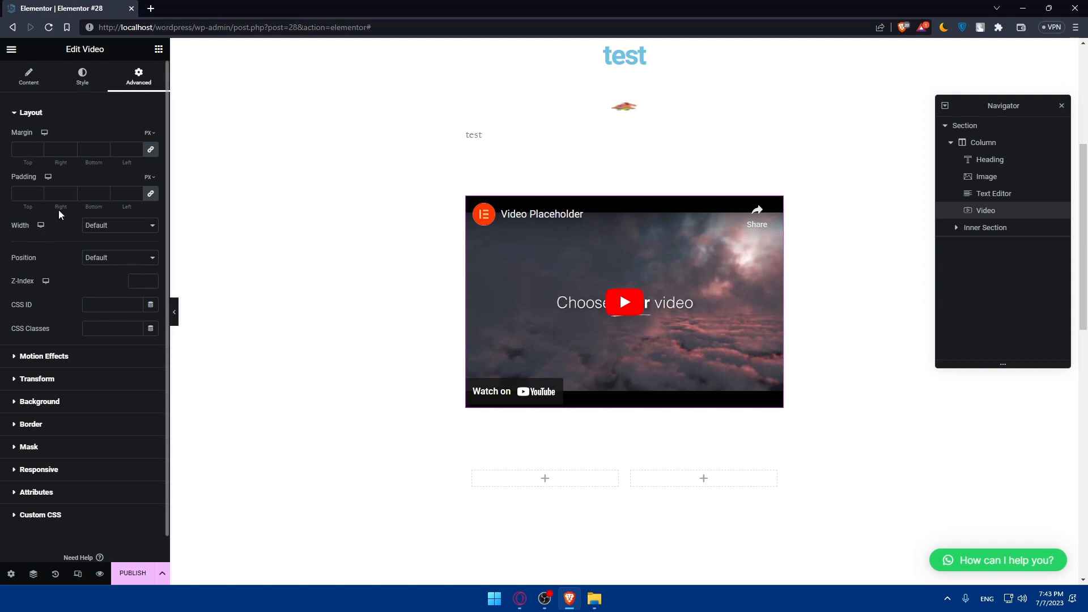
Add a Button widget between the text and the video and set its text to "test"
left_click(159, 49)
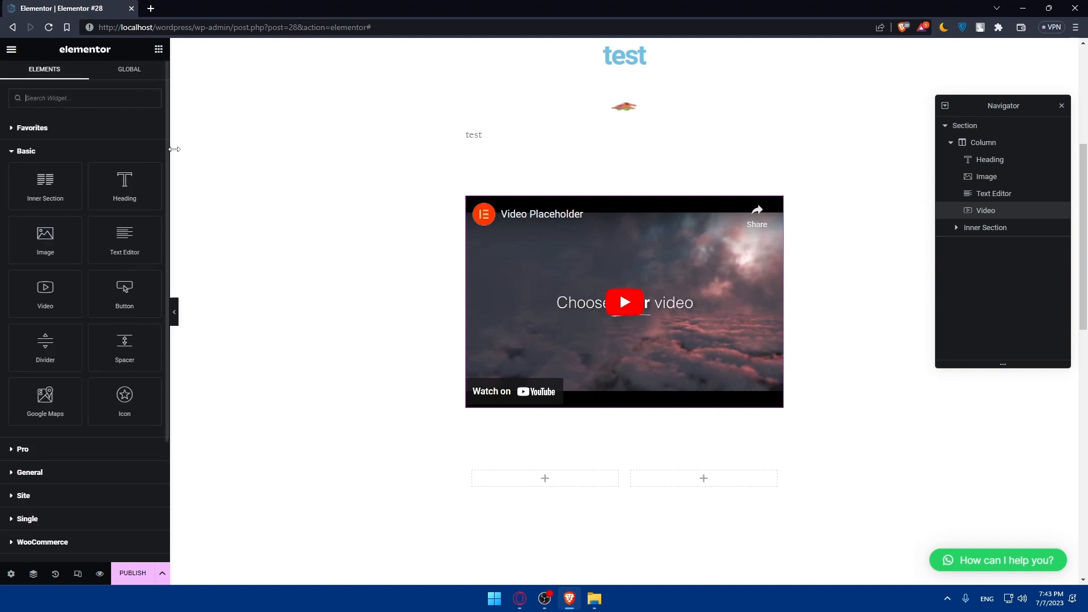
left_click_drag(124, 301, 590, 180)
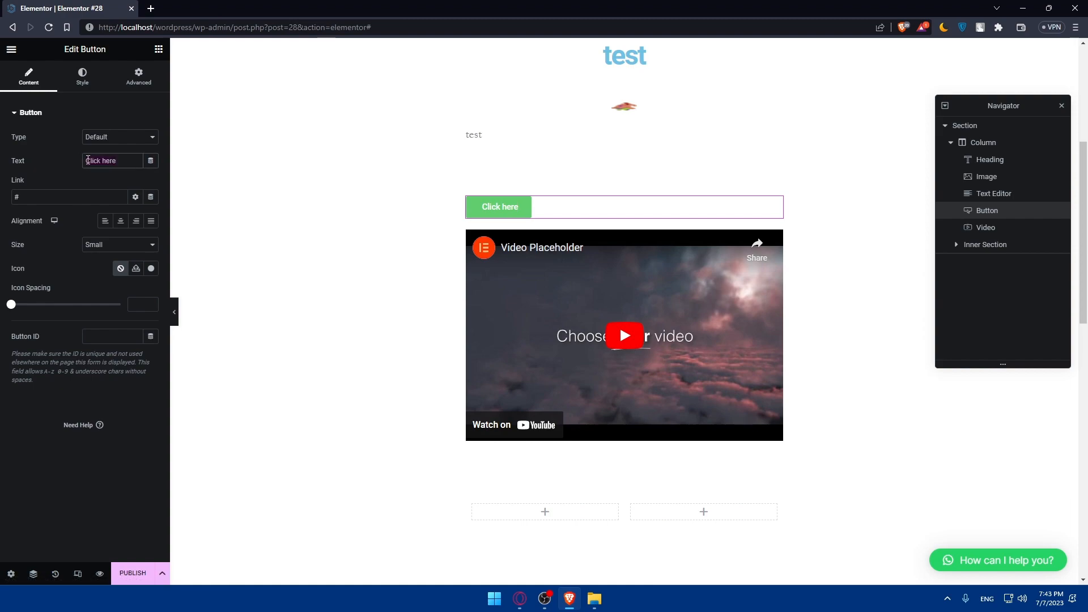
type("test")
left_click(30, 198)
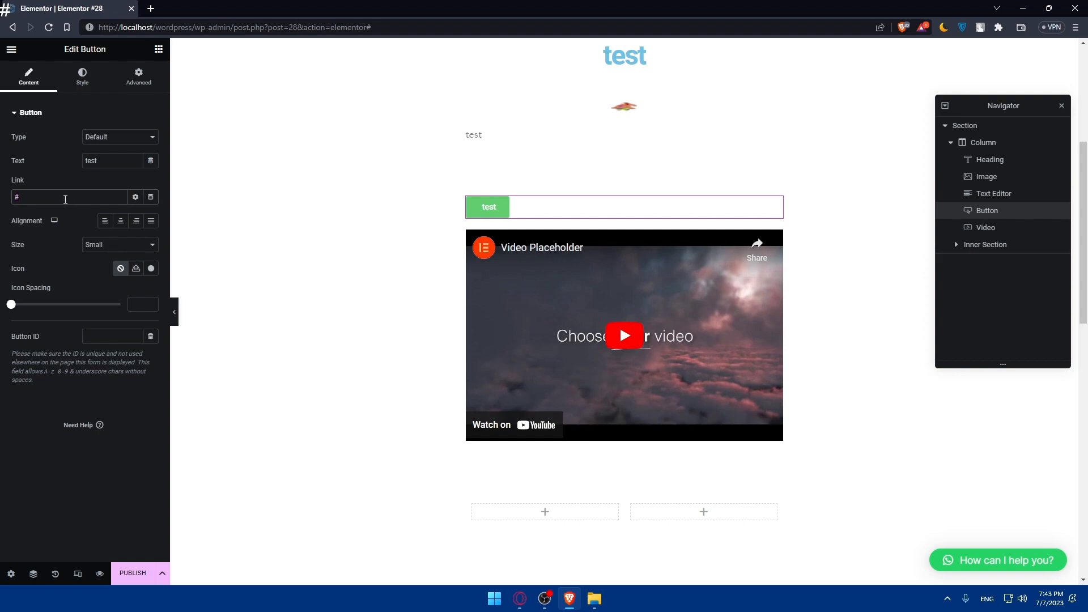
Try the center, left and right alignments on the button and make it justified
left_click(120, 220)
left_click(105, 220)
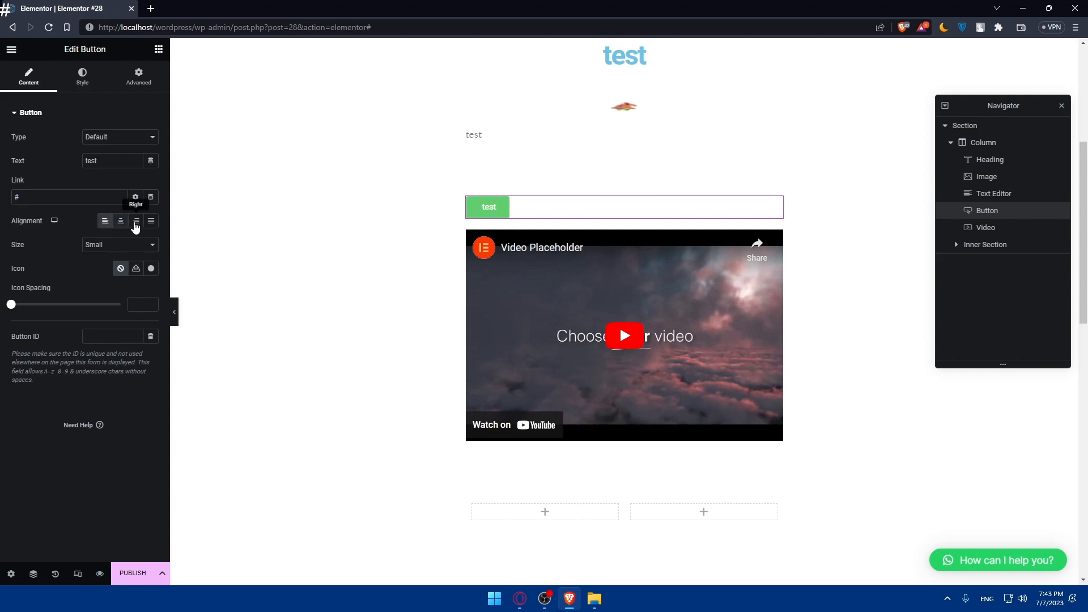
left_click(135, 220)
left_click(150, 220)
Set the button's type to Success and its icon spacing to 19
left_click(119, 136)
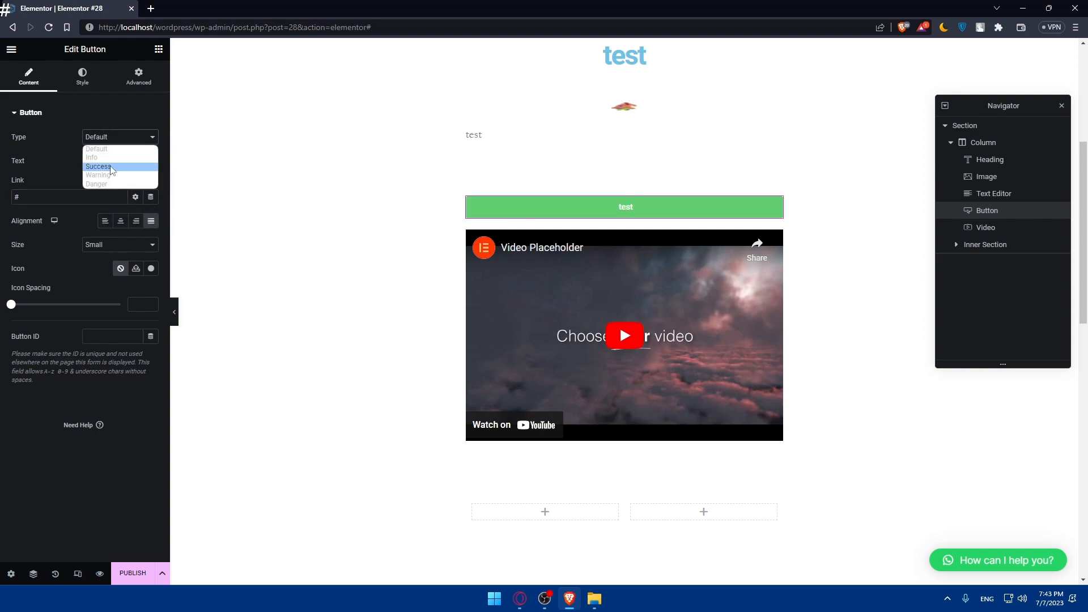
left_click(117, 168)
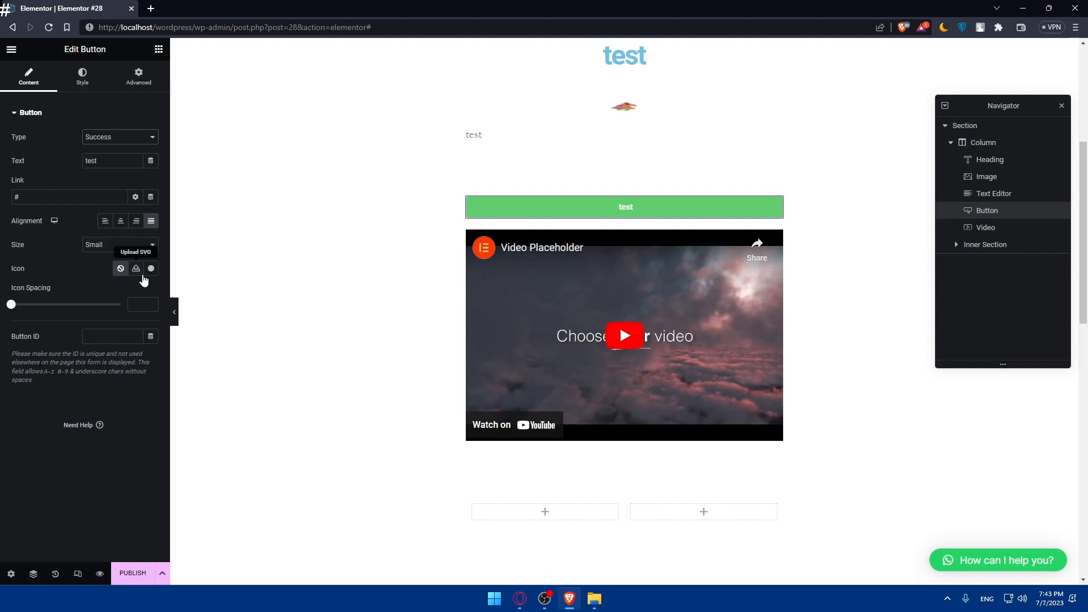
left_click_drag(20, 305, 48, 305)
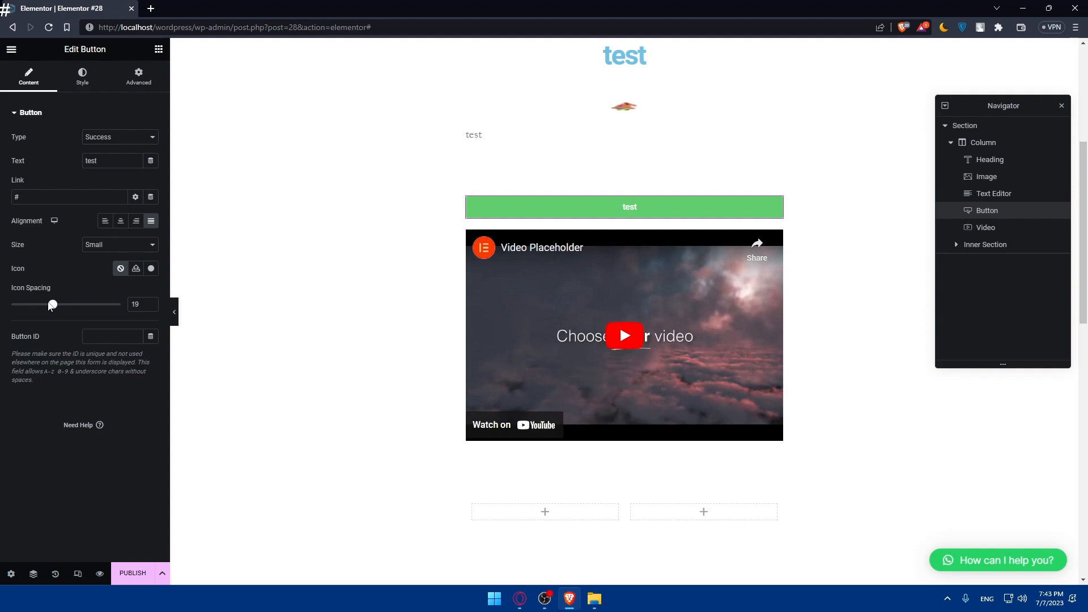
left_click(79, 85)
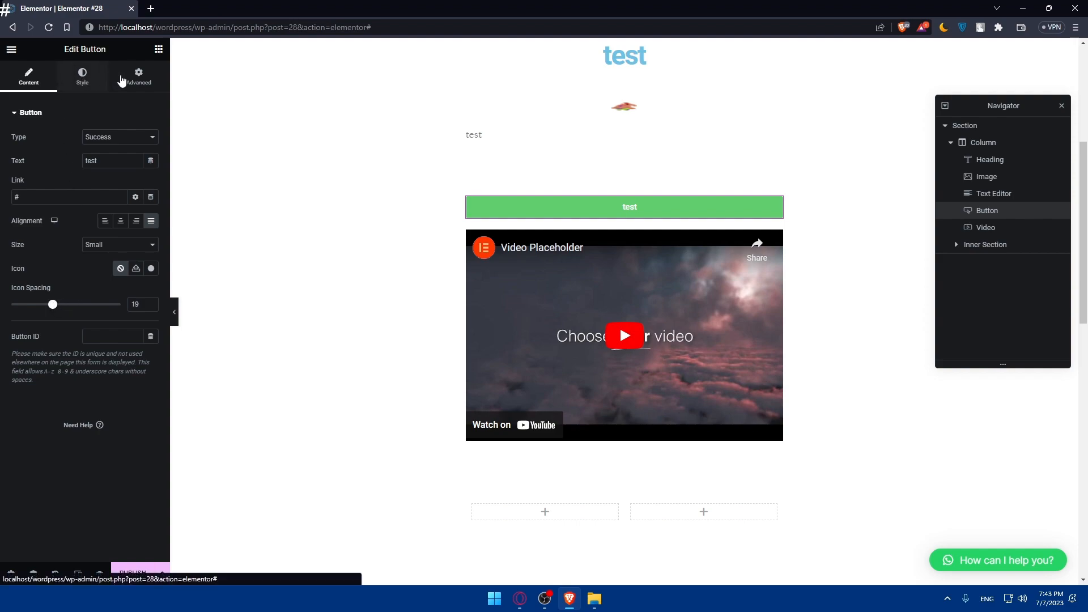
Add a Google Maps widget between the button and the video
left_click(159, 49)
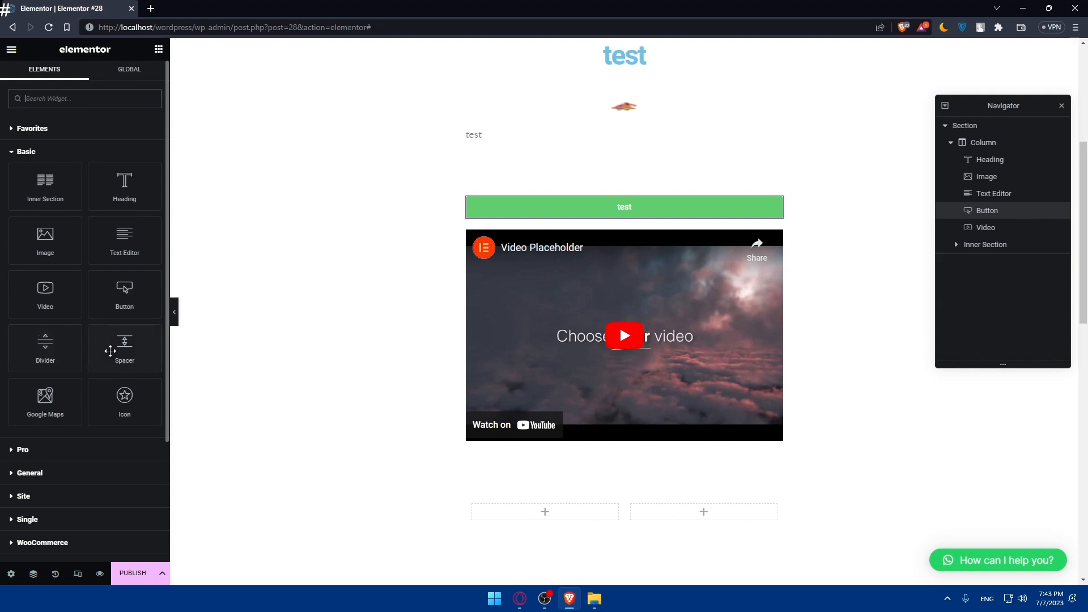
type("-")
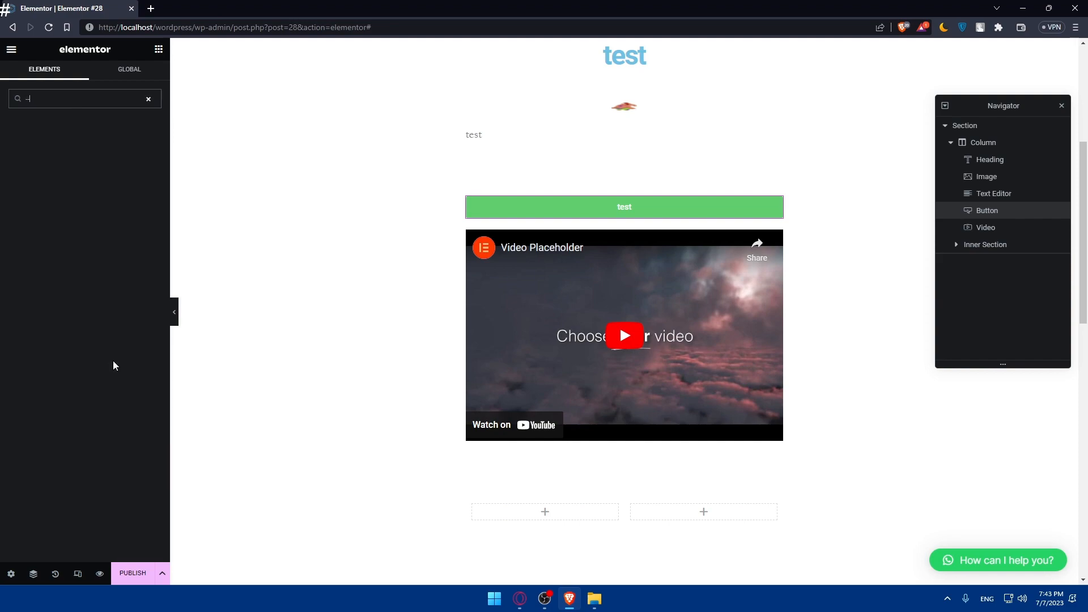
key("BackSpace")
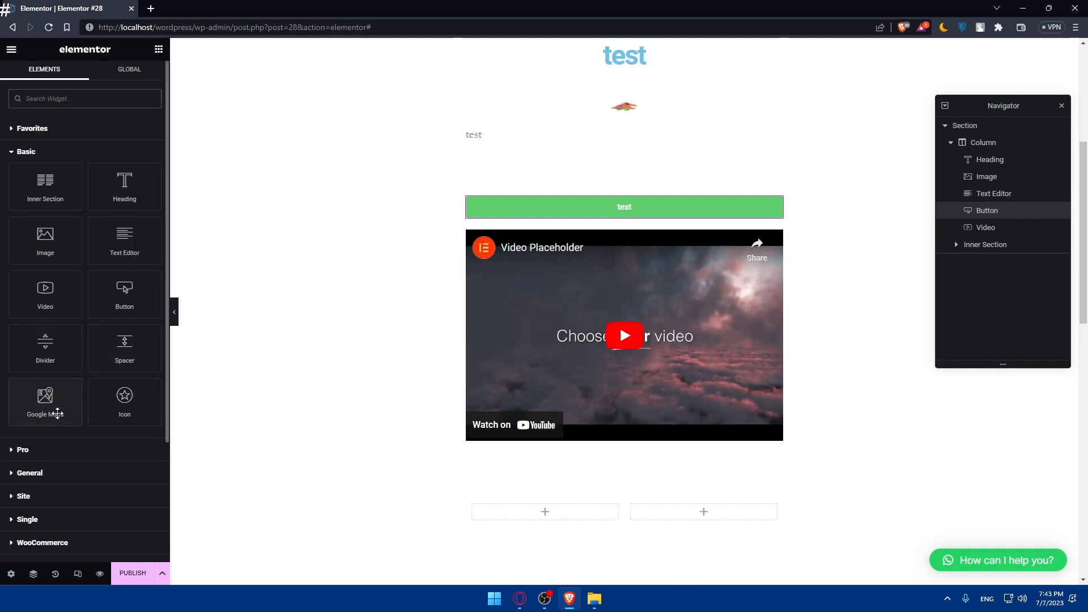
left_click_drag(49, 413, 601, 261)
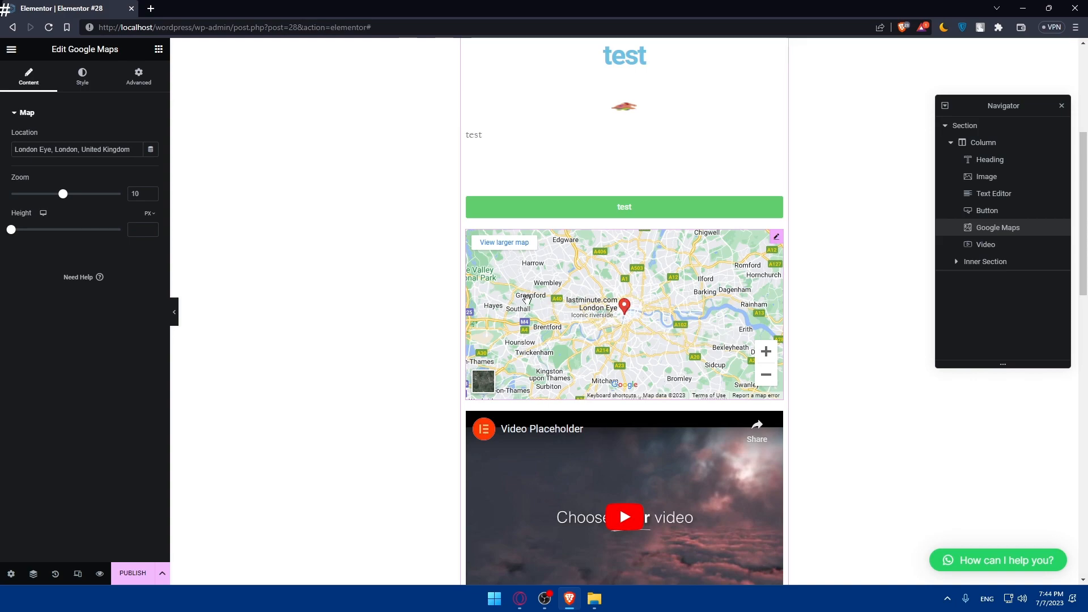
Add an Icon widget between the button and the map and look into its style and advanced settings
left_click(159, 49)
left_click_drag(124, 396, 602, 221)
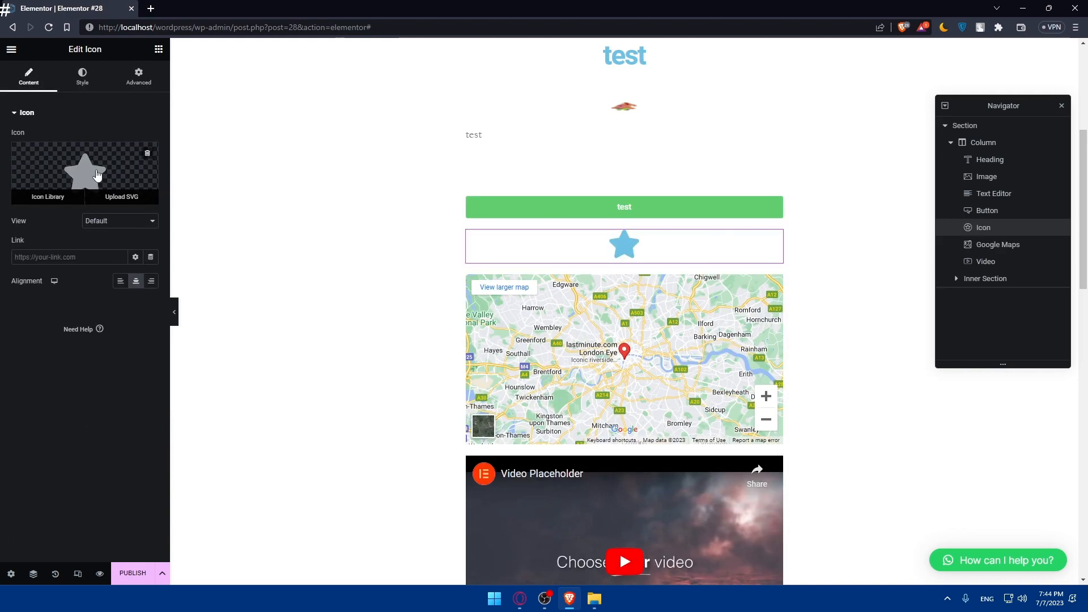
left_click(85, 83)
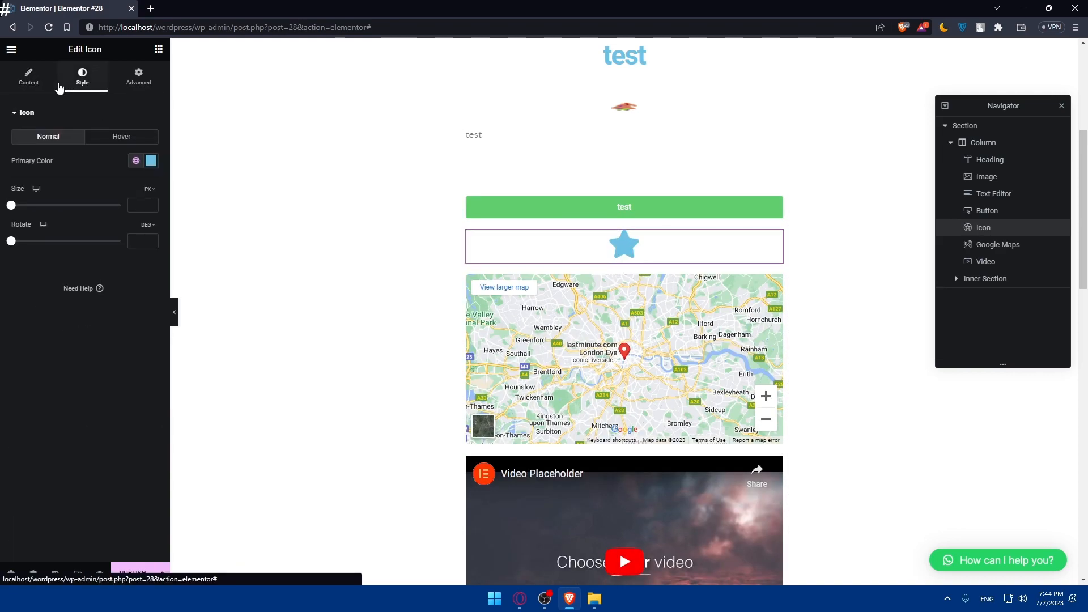
left_click(136, 78)
left_click(159, 49)
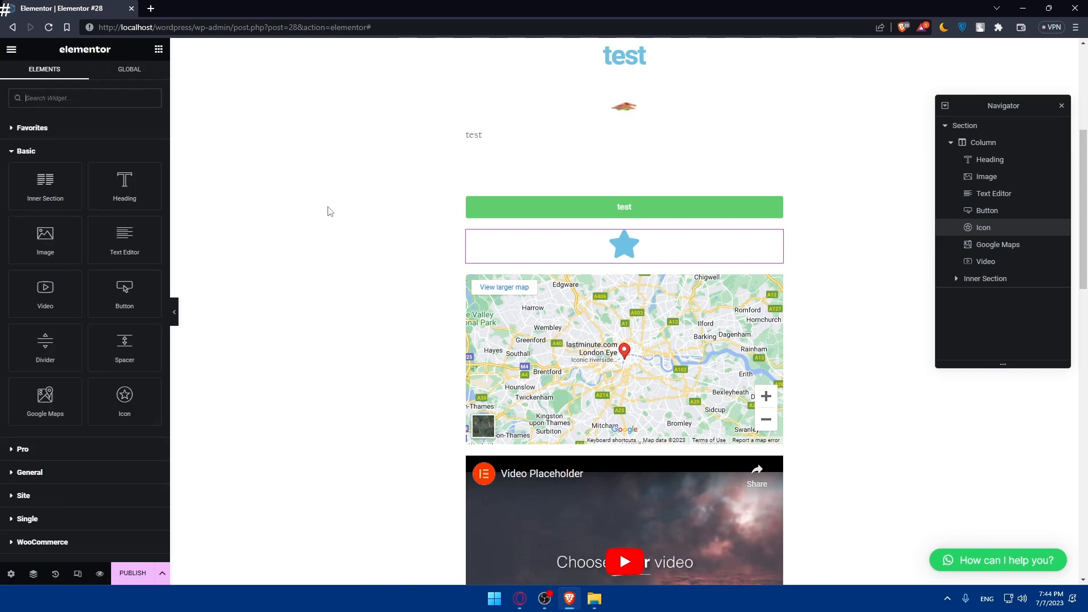
Delete the whole section with all its widgets from the page
left_click(969, 130)
key("Delete")
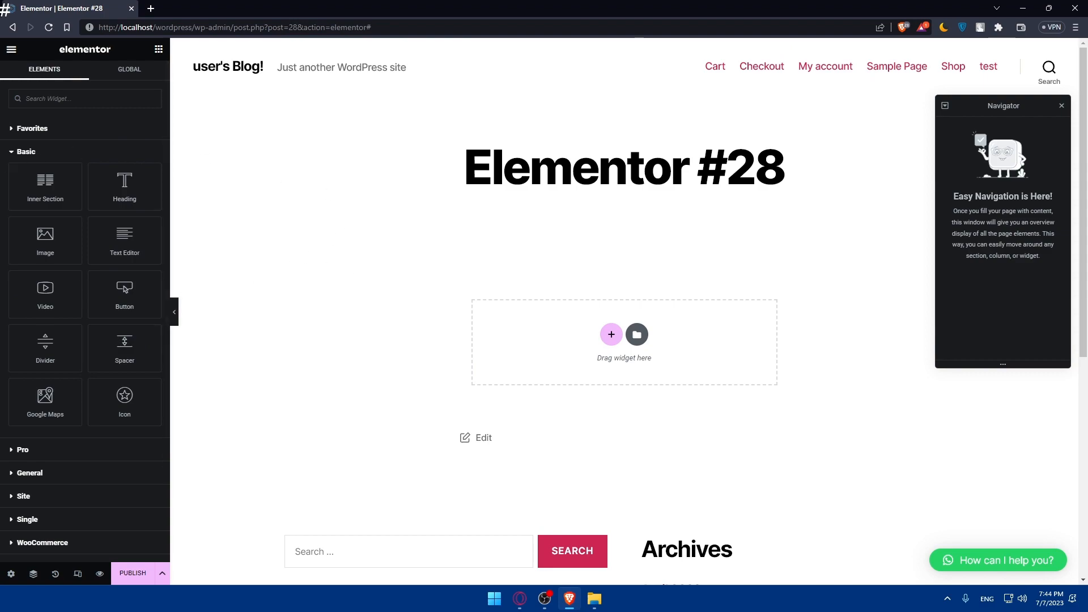
left_click(520, 598)
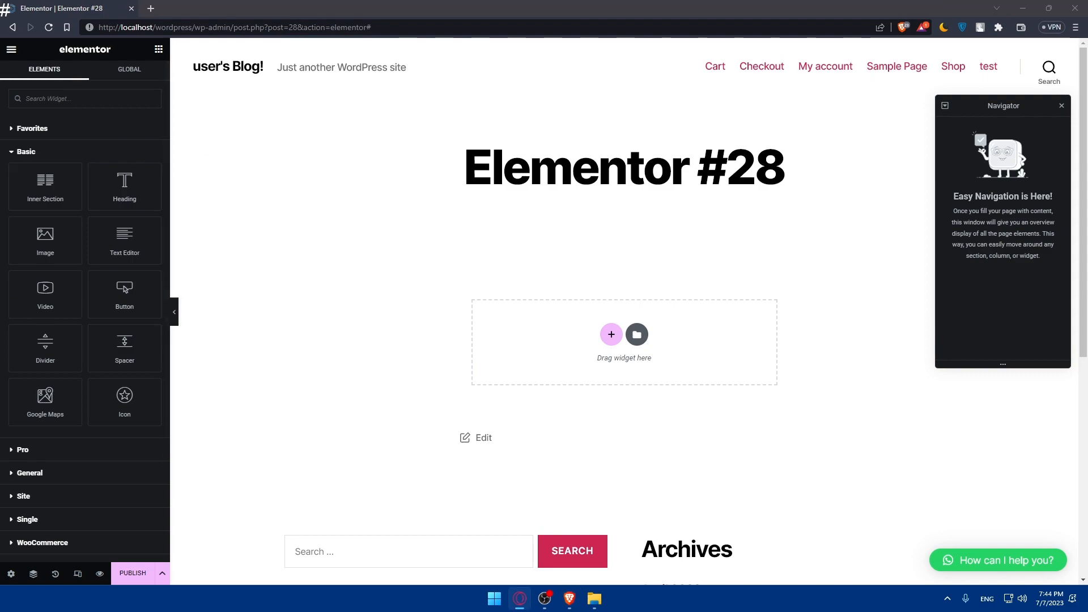